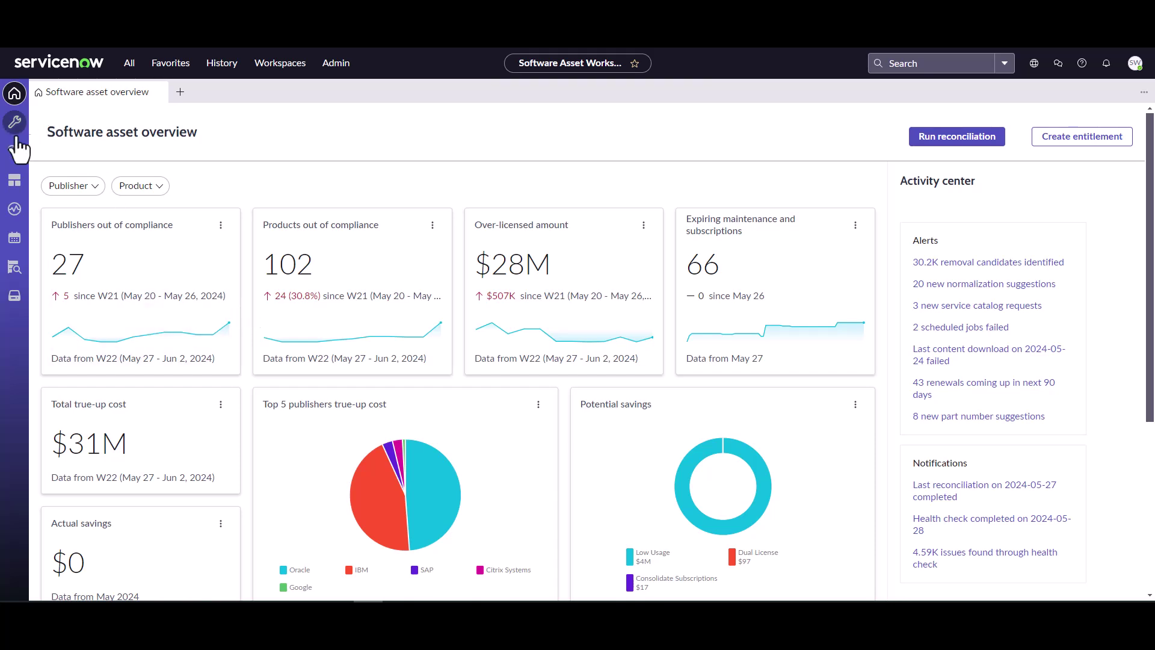
Step: Show the Success Portal's Performance overview with 4 completed goals and $1.13M savings
click(14, 209)
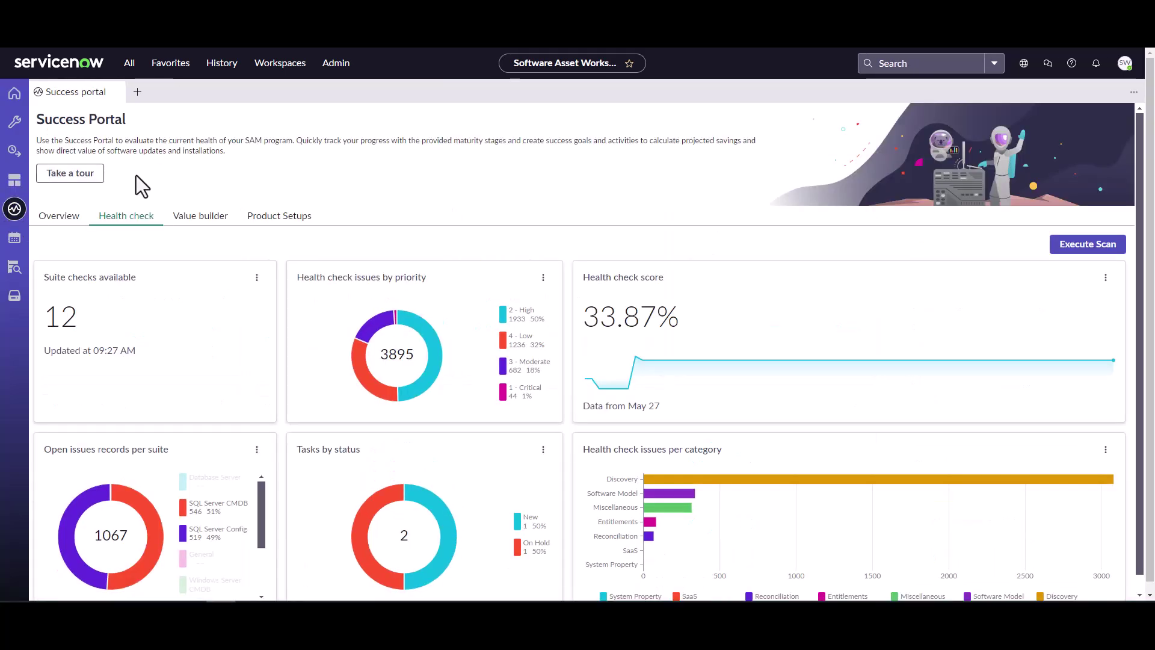
click(60, 215)
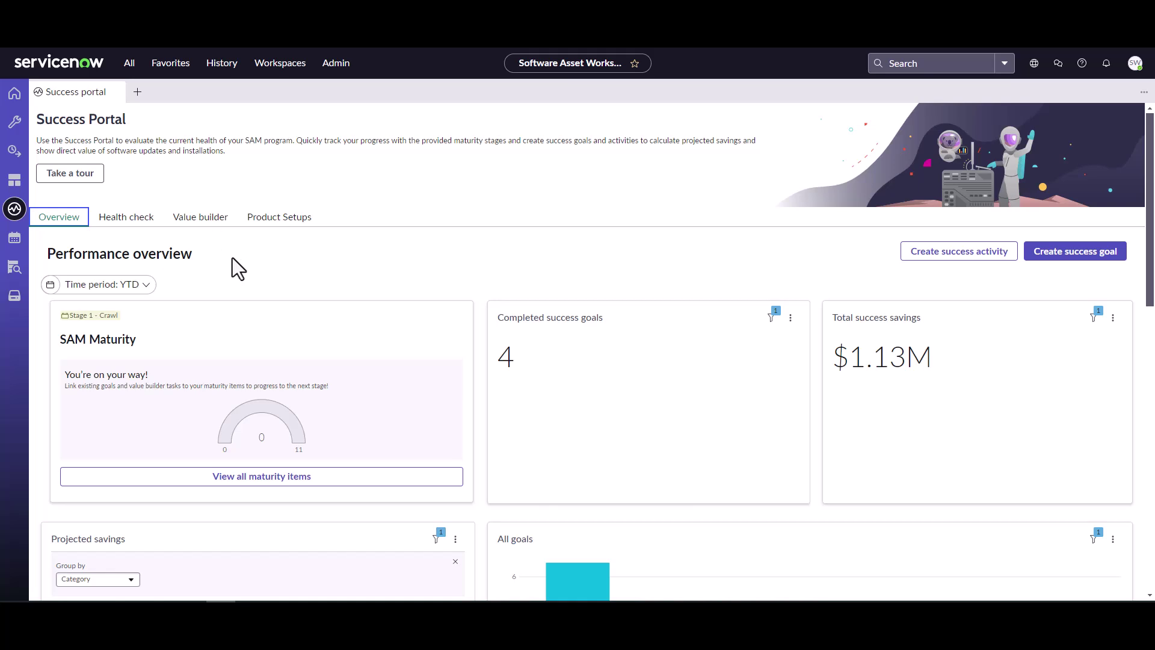
scroll(258, 272, down, 2)
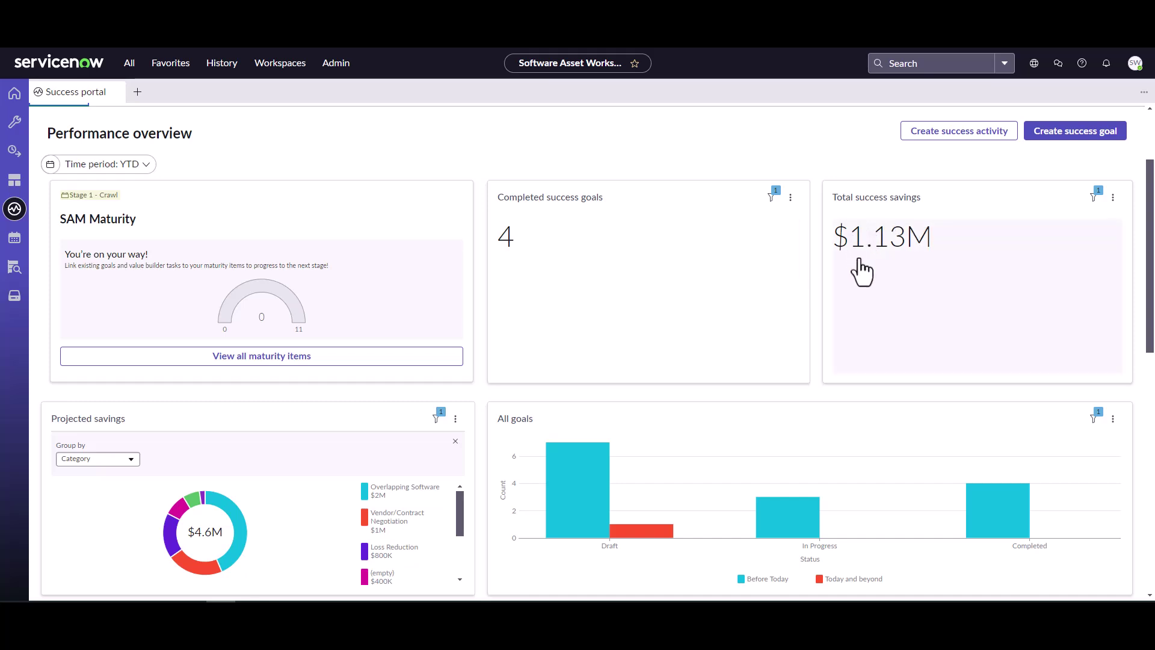
scroll(707, 359, down, 1)
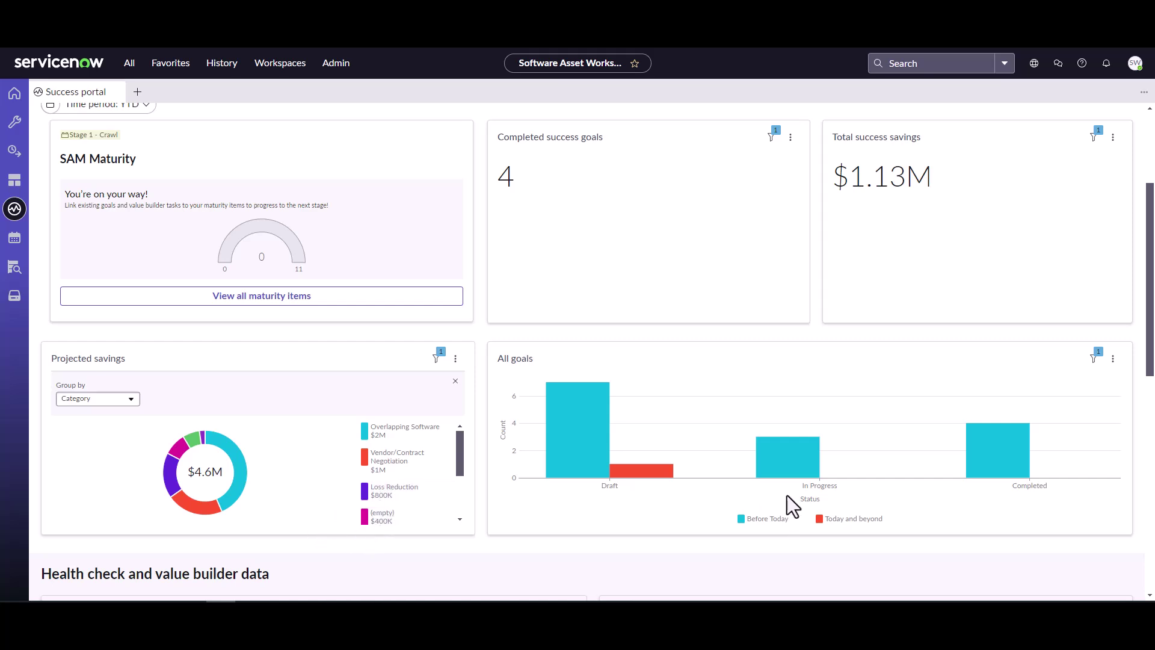
mouse_move(549, 414)
scroll(545, 382, down, 5)
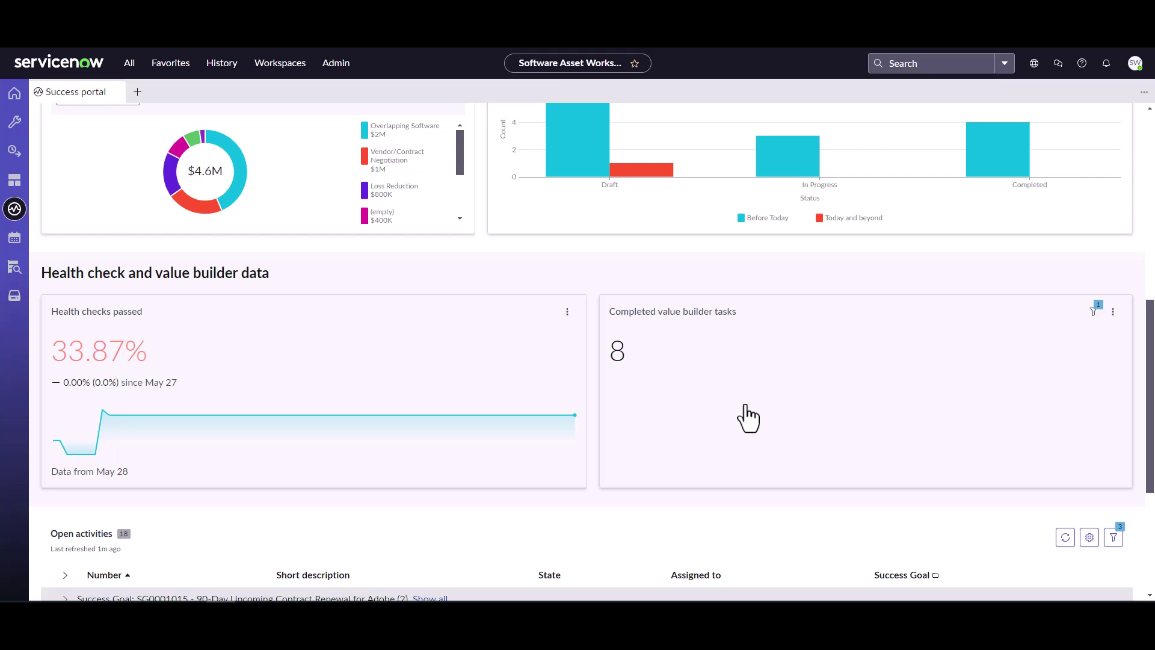
scroll(746, 405, down, 4)
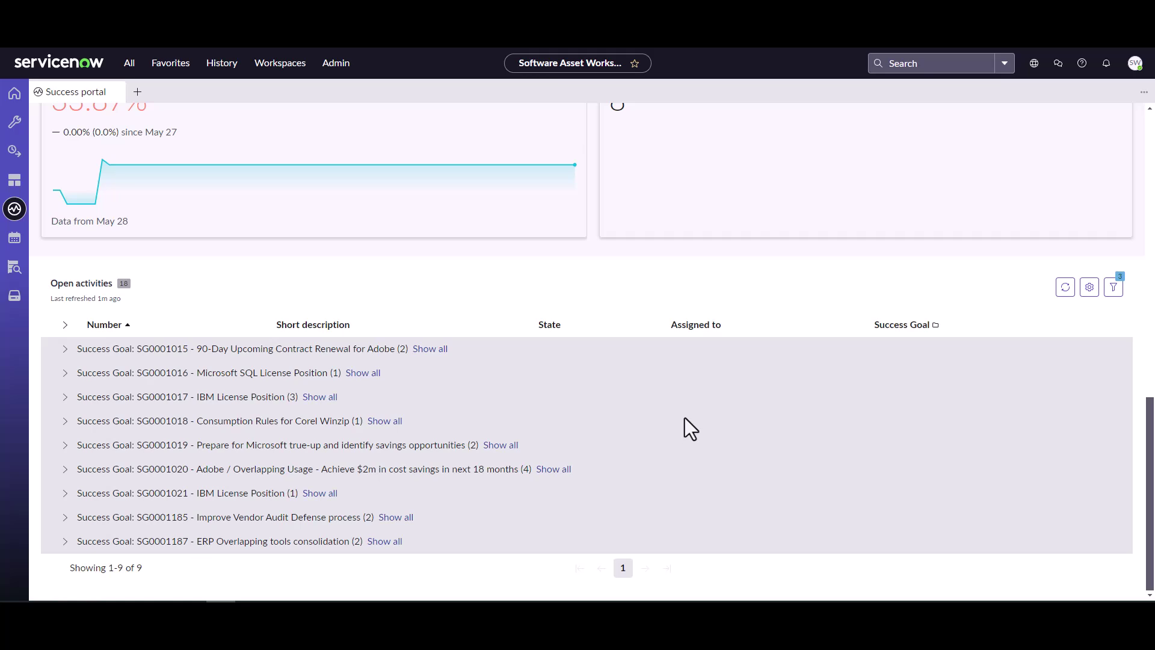
scroll(684, 411, up, 10)
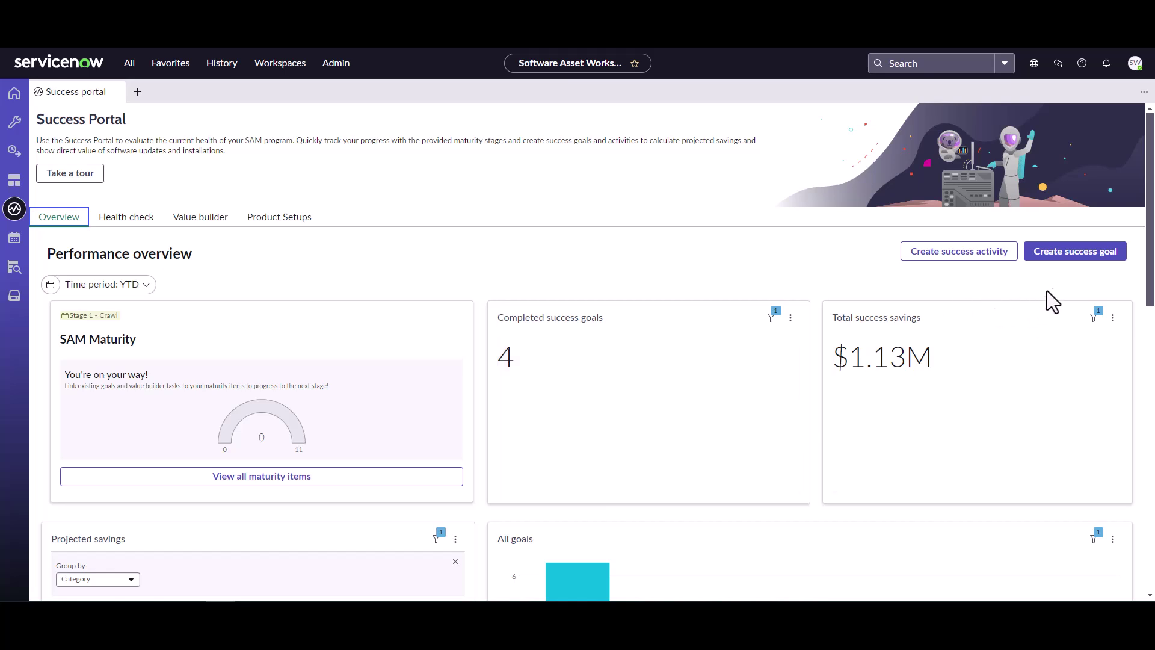
click(1065, 255)
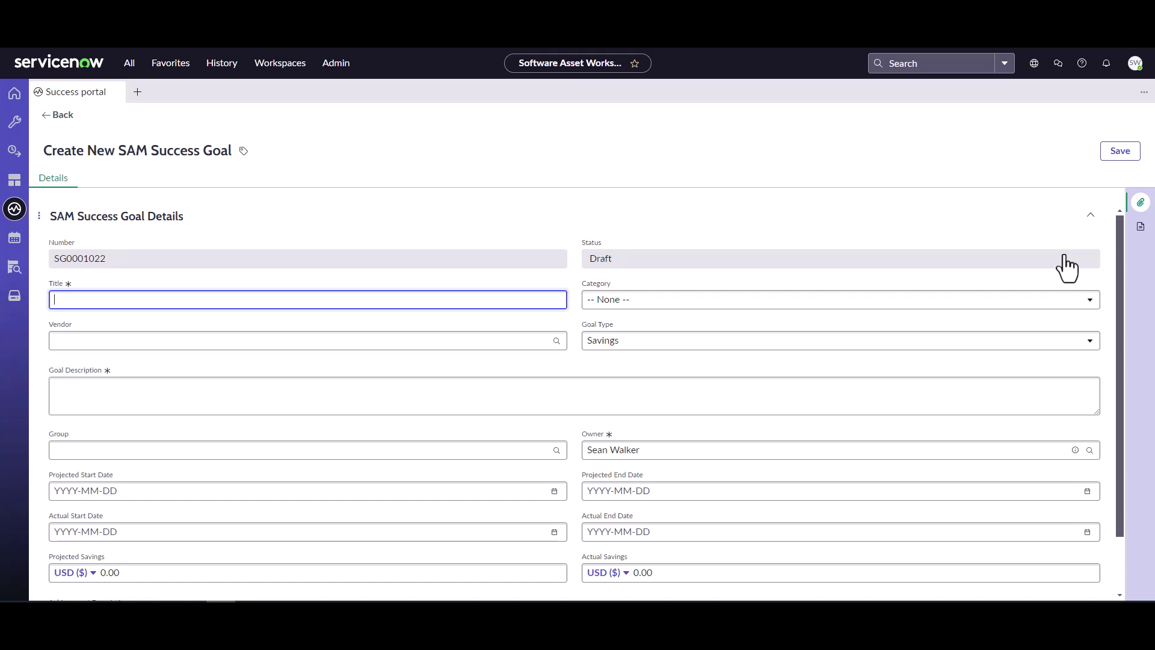
text(Visibility into EUC Devices)
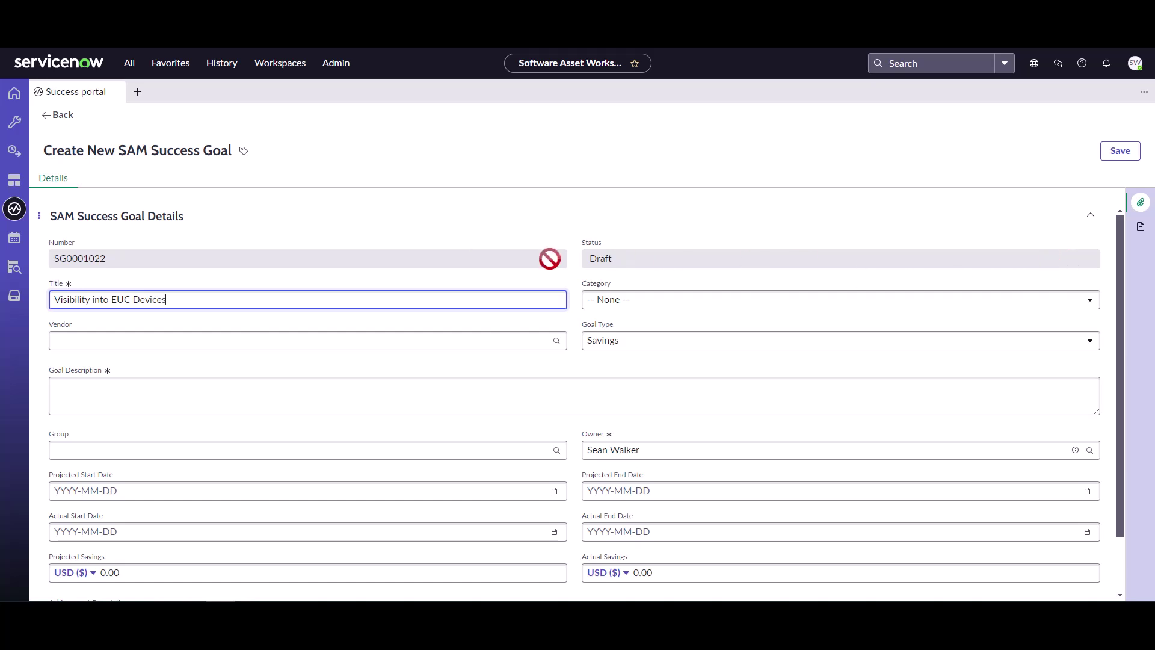
click(654, 301)
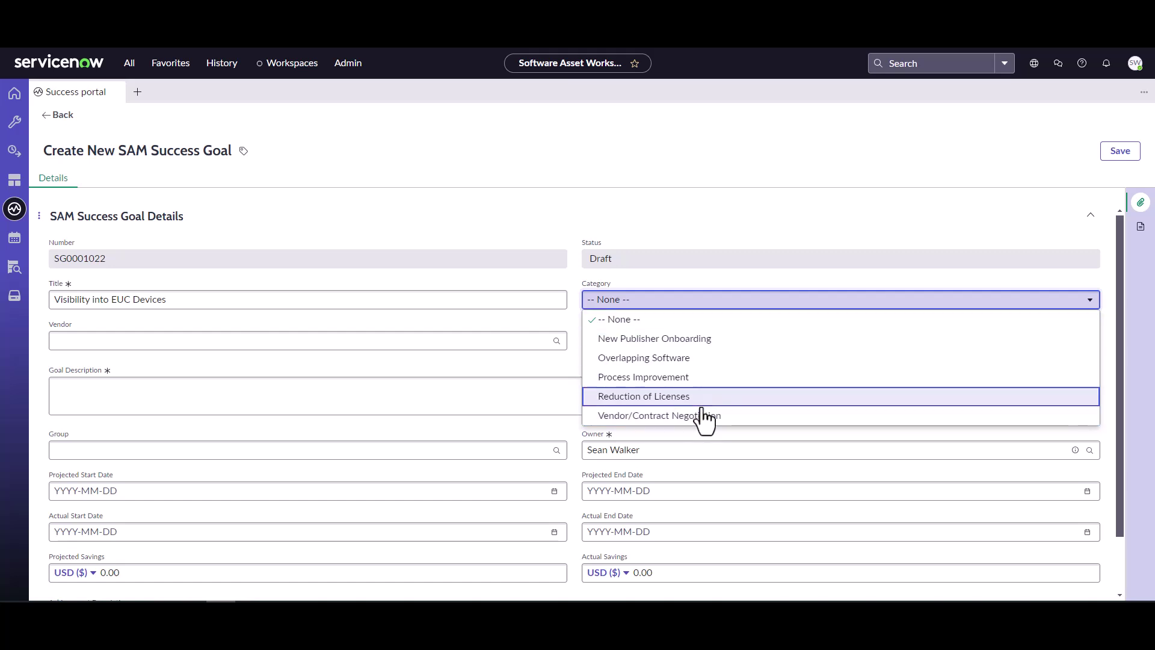
click(697, 239)
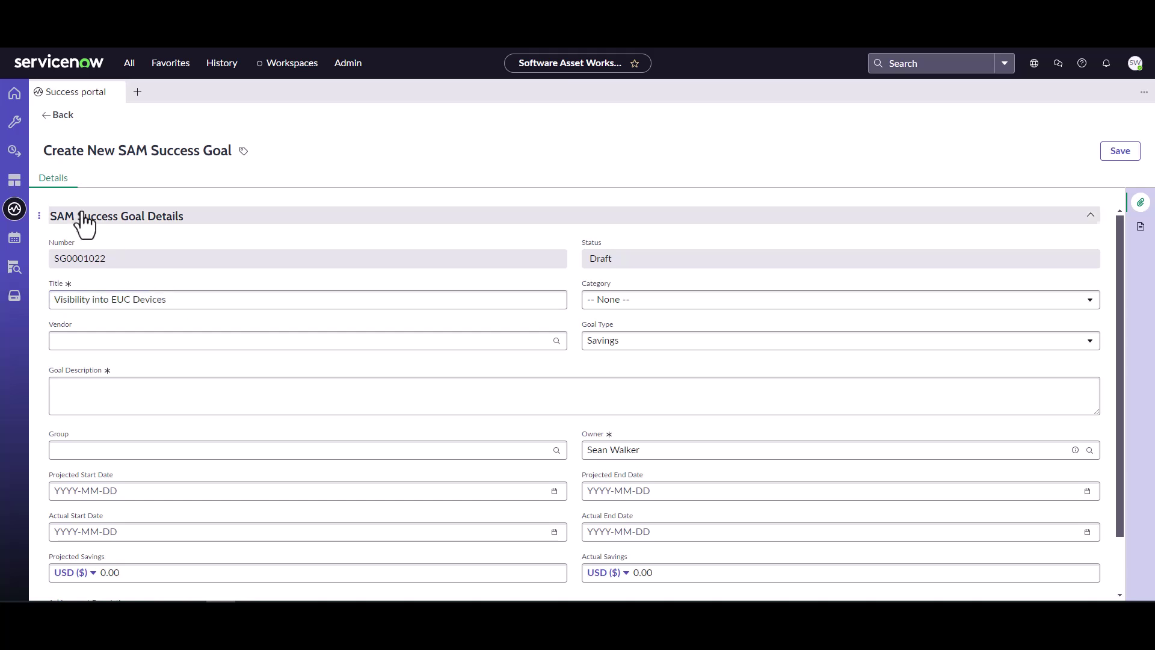
click(55, 114)
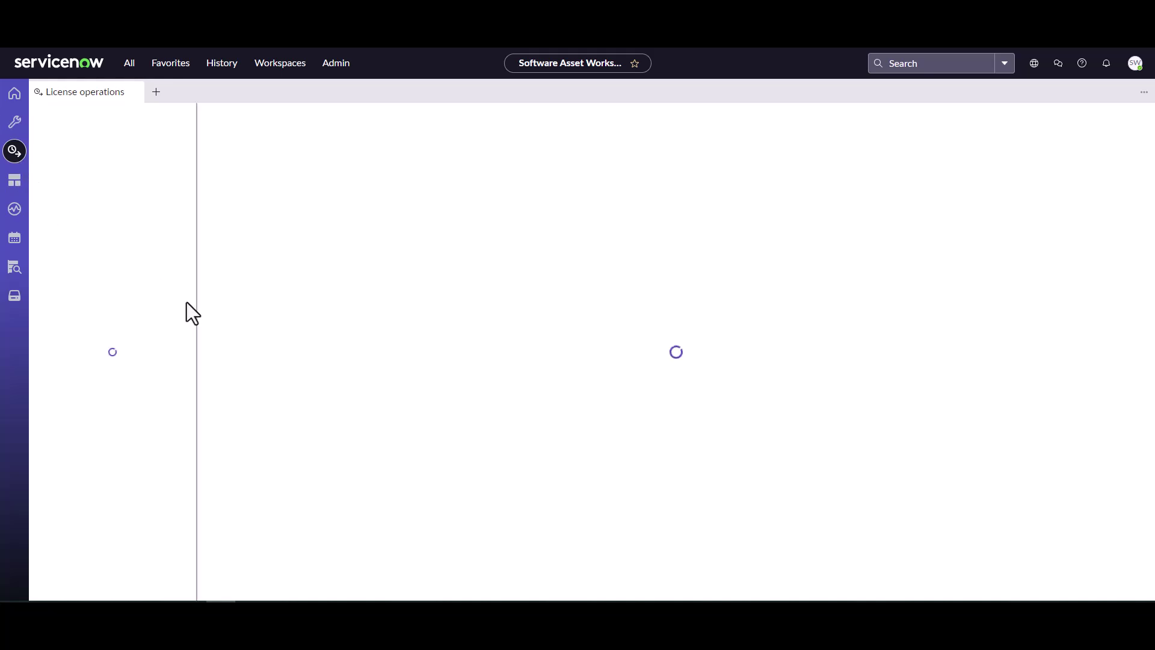
Step: List the nine Software asset success categories from the License operations Lists panel
scroll(152, 395, down, 9)
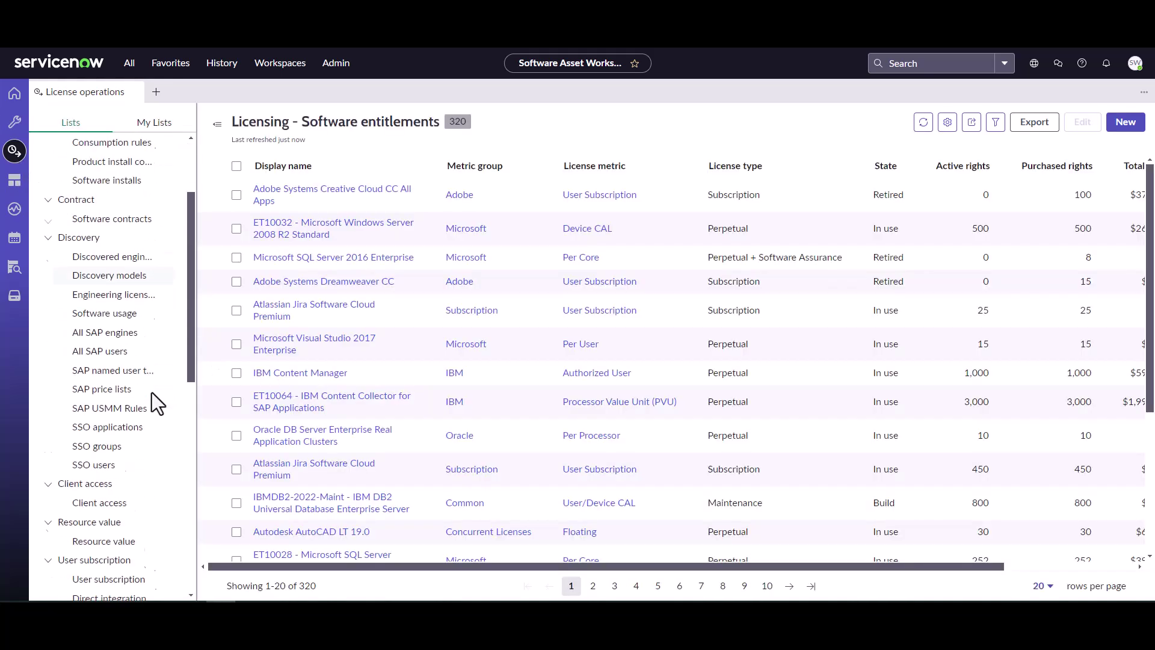
scroll(151, 393, down, 2)
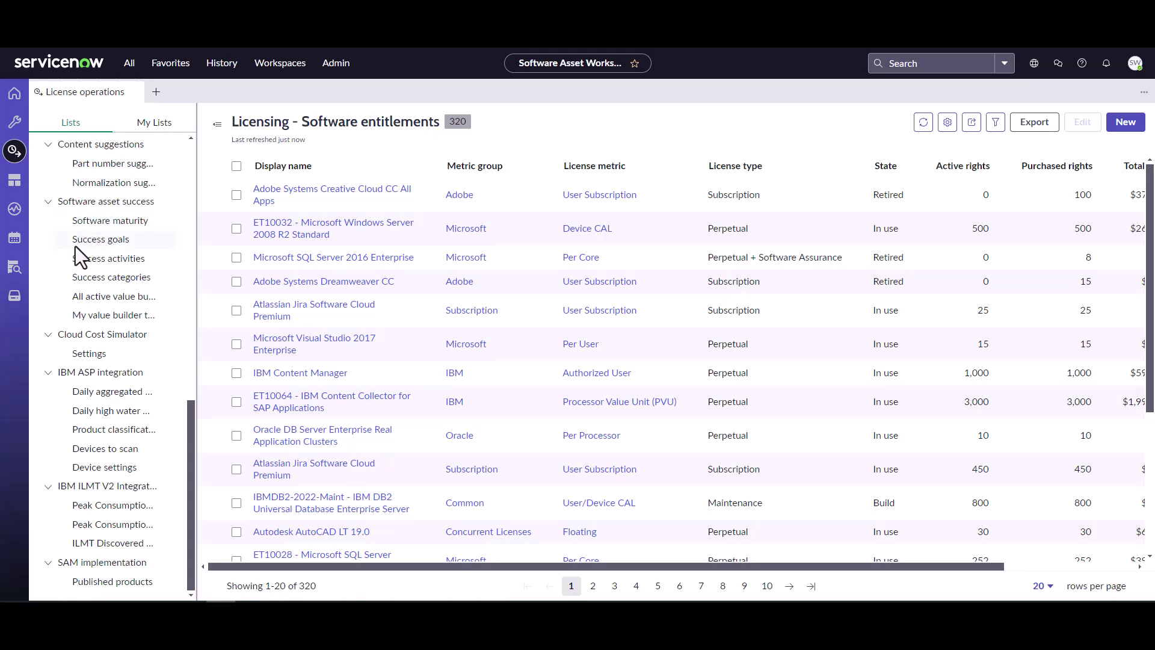
click(132, 275)
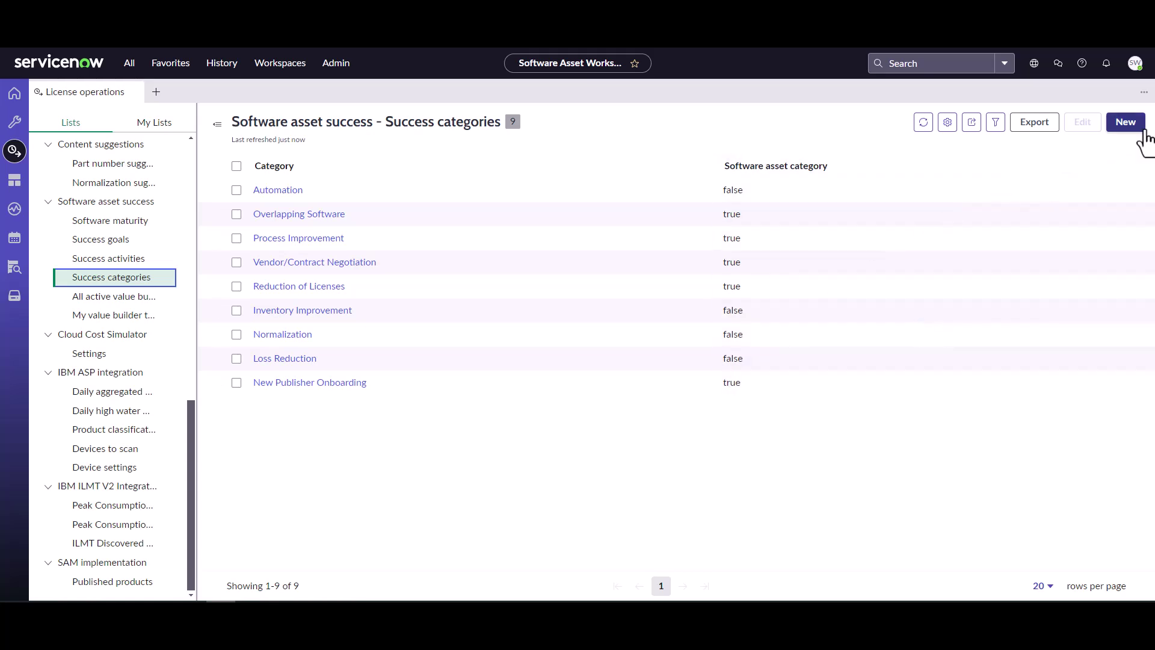
Step: Create and save success category 'Inventory Visibility', flagged as a software asset category
click(1126, 123)
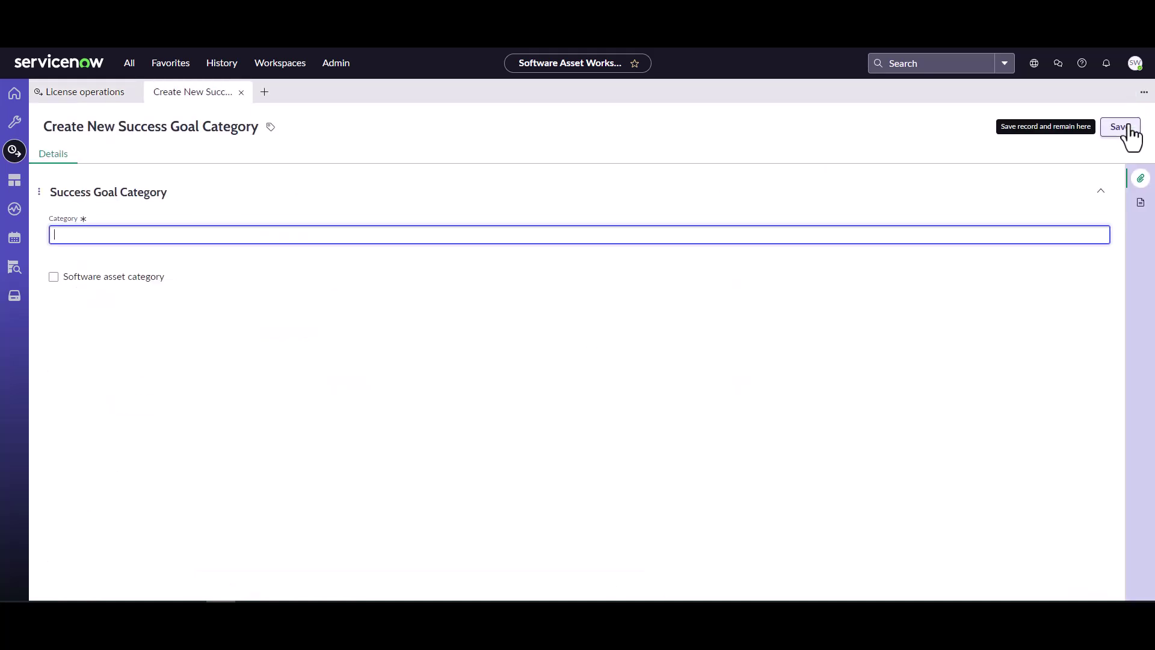
text(Invent)
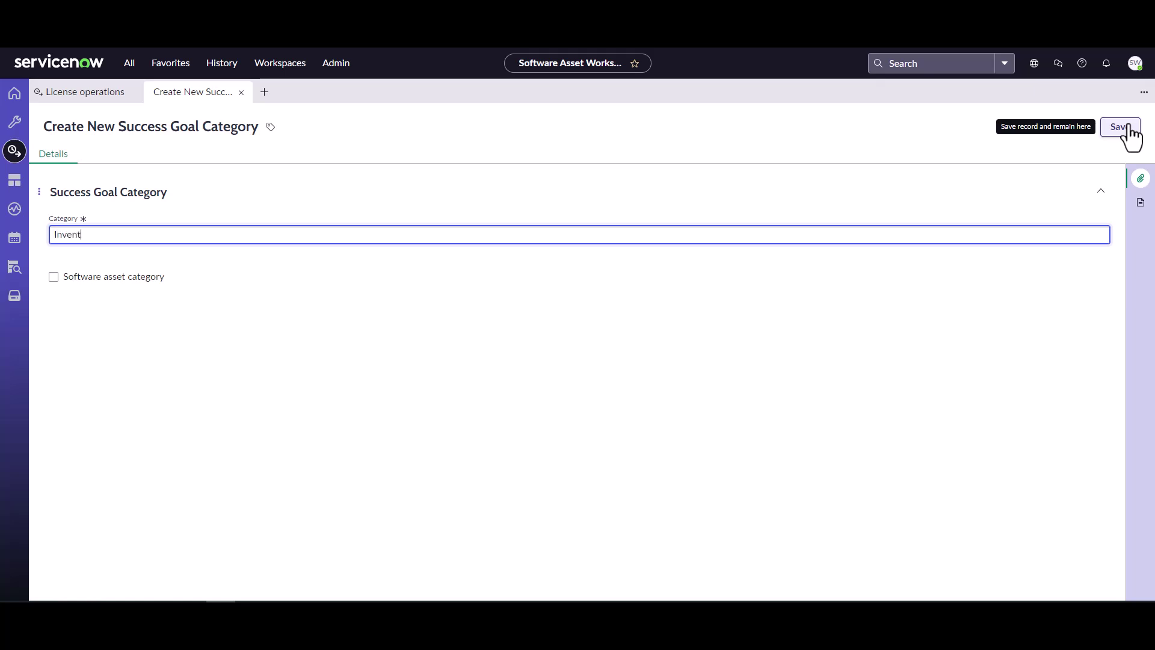
text(ory Visibility)
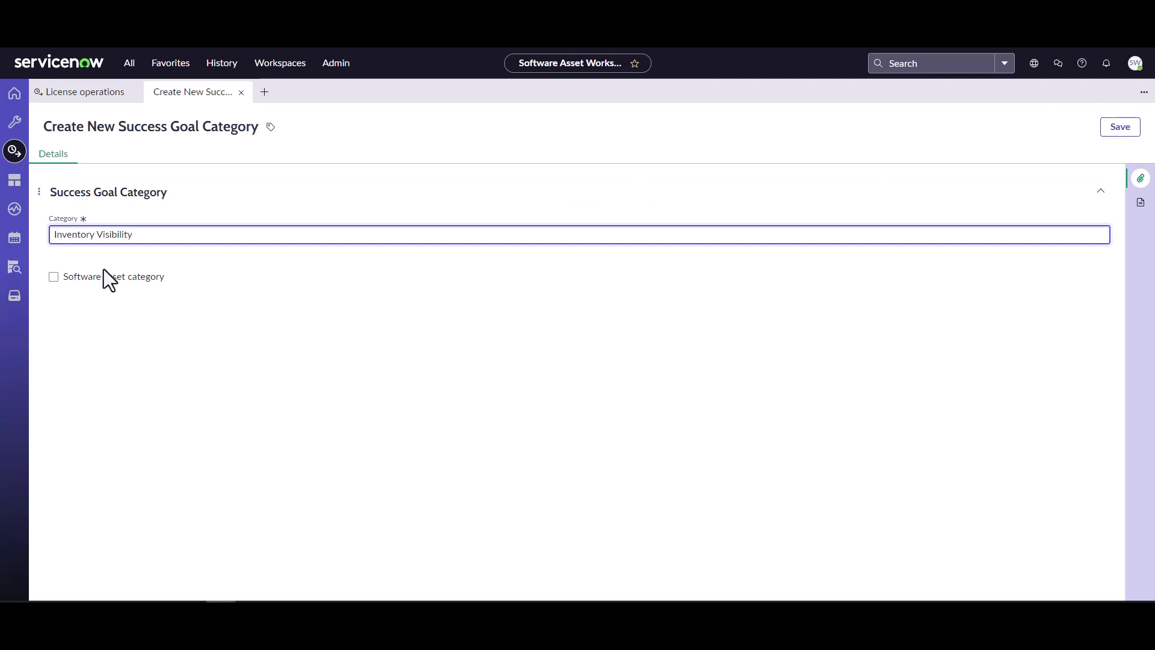
click(54, 277)
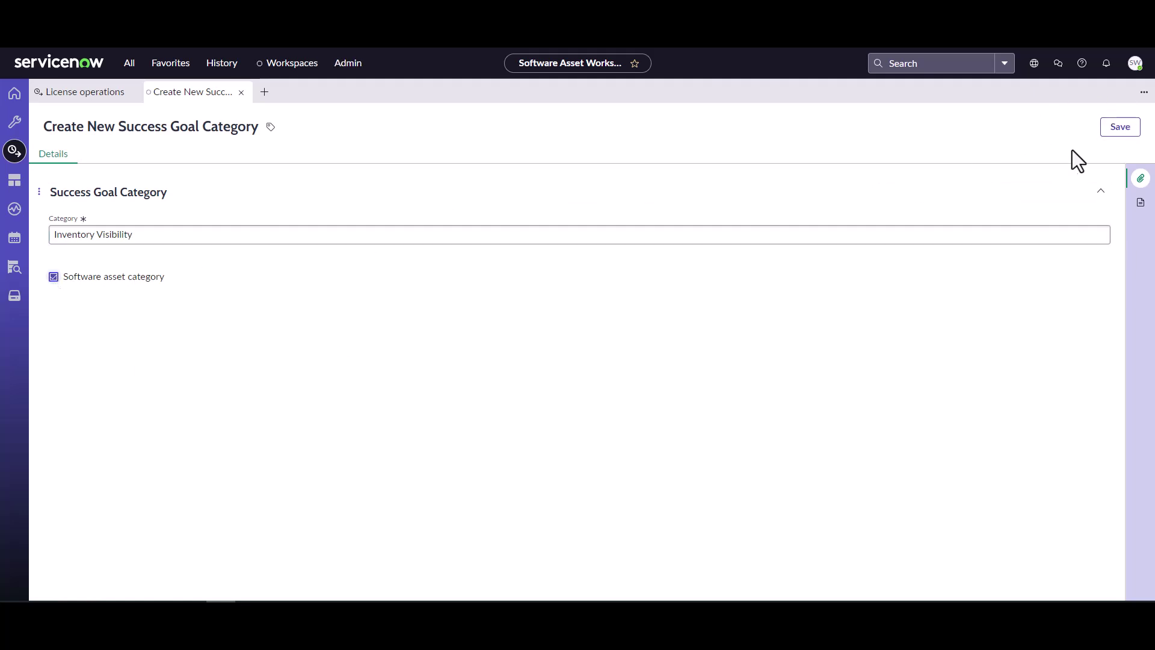
click(1108, 132)
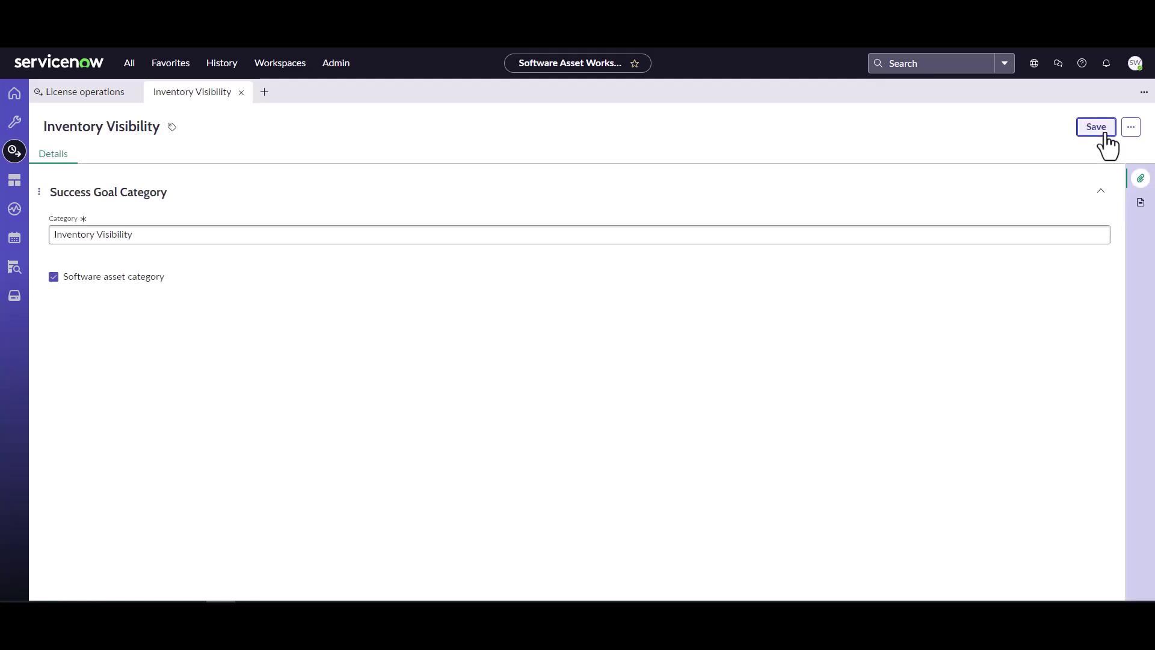
click(108, 92)
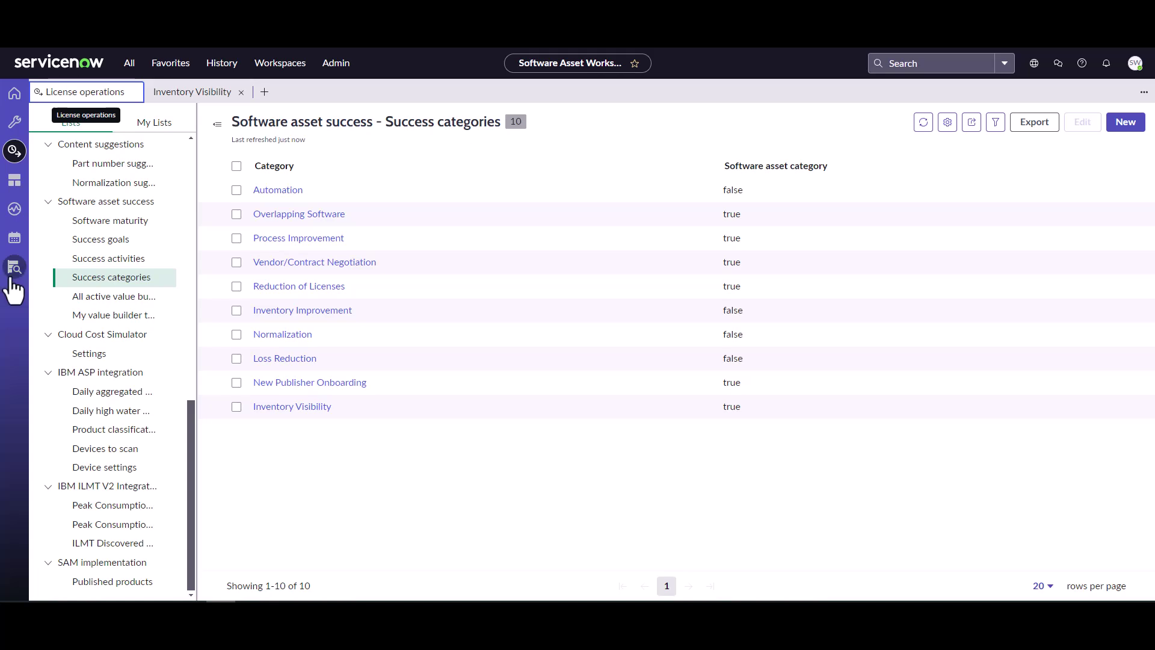
Step: Start a new SAM success goal named 'Visibility in to EUC Assets' from the Success Portal
click(14, 209)
drag(192, 99, 227, 109)
click(75, 96)
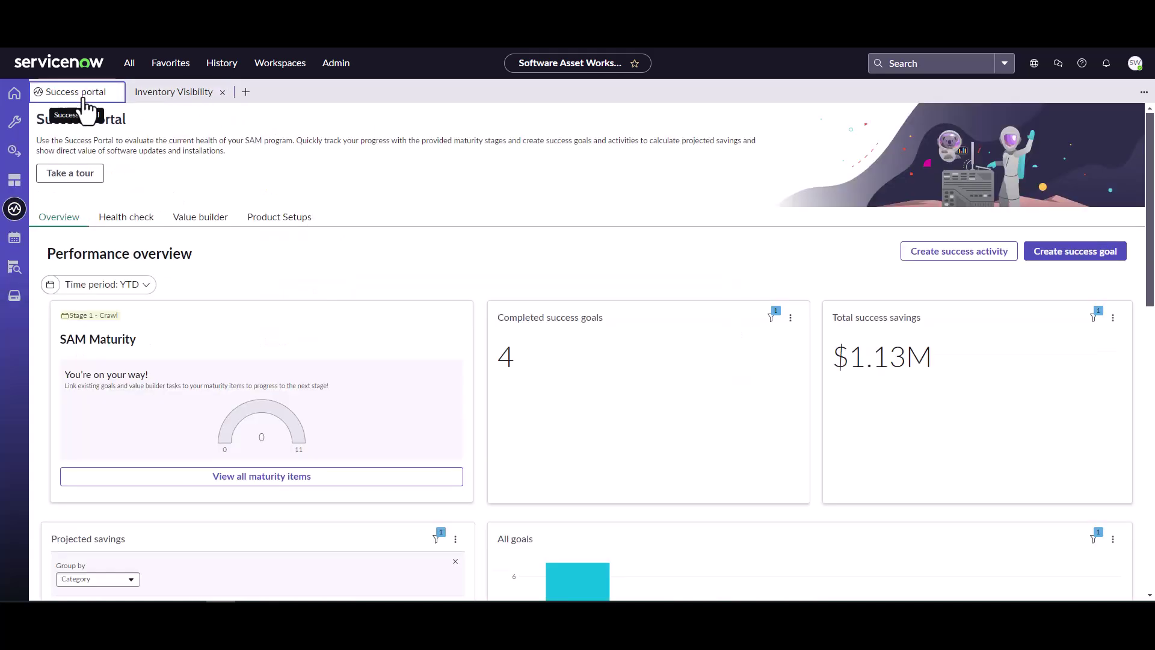
click(1044, 253)
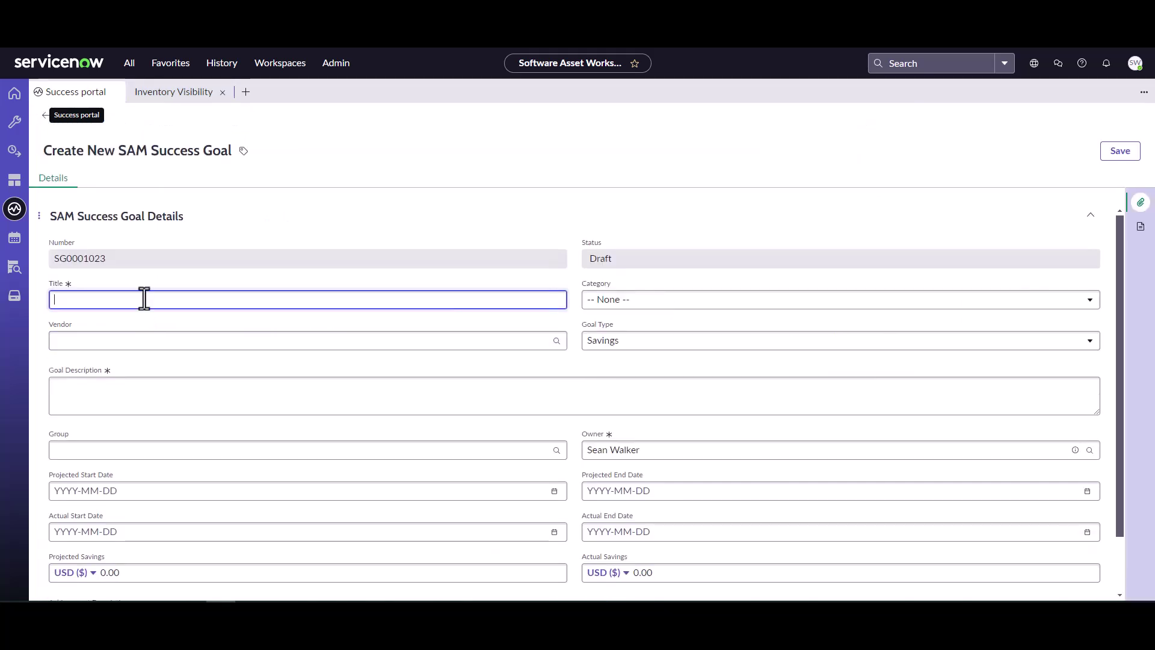
text(Visibi)
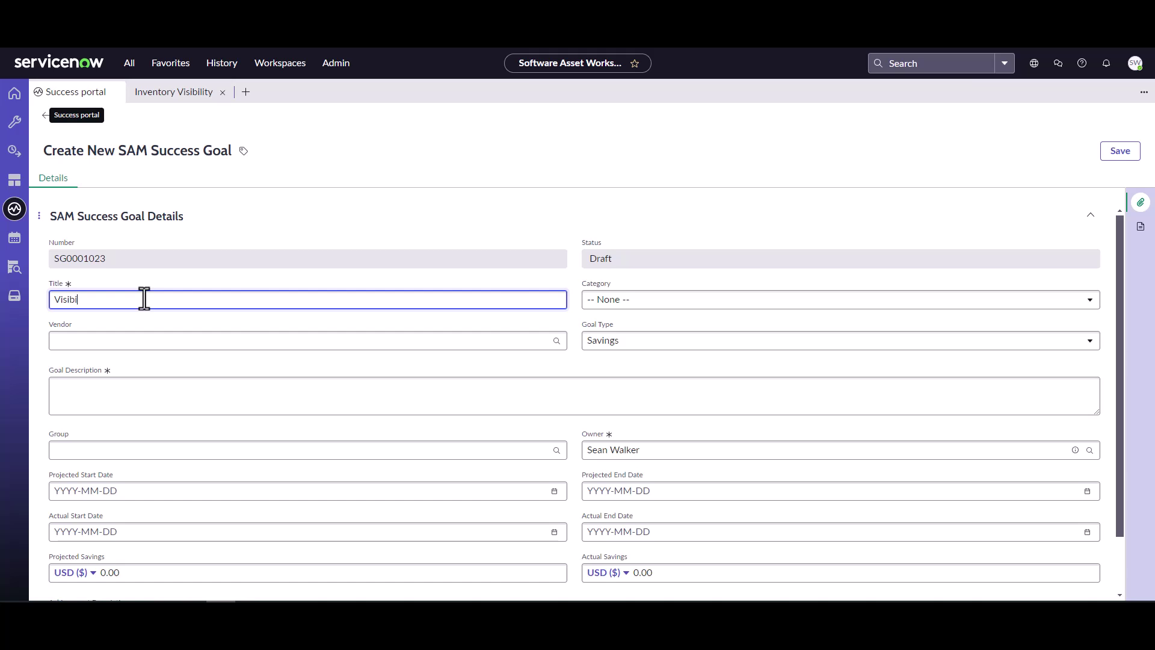
text(lity in to EUC Assets)
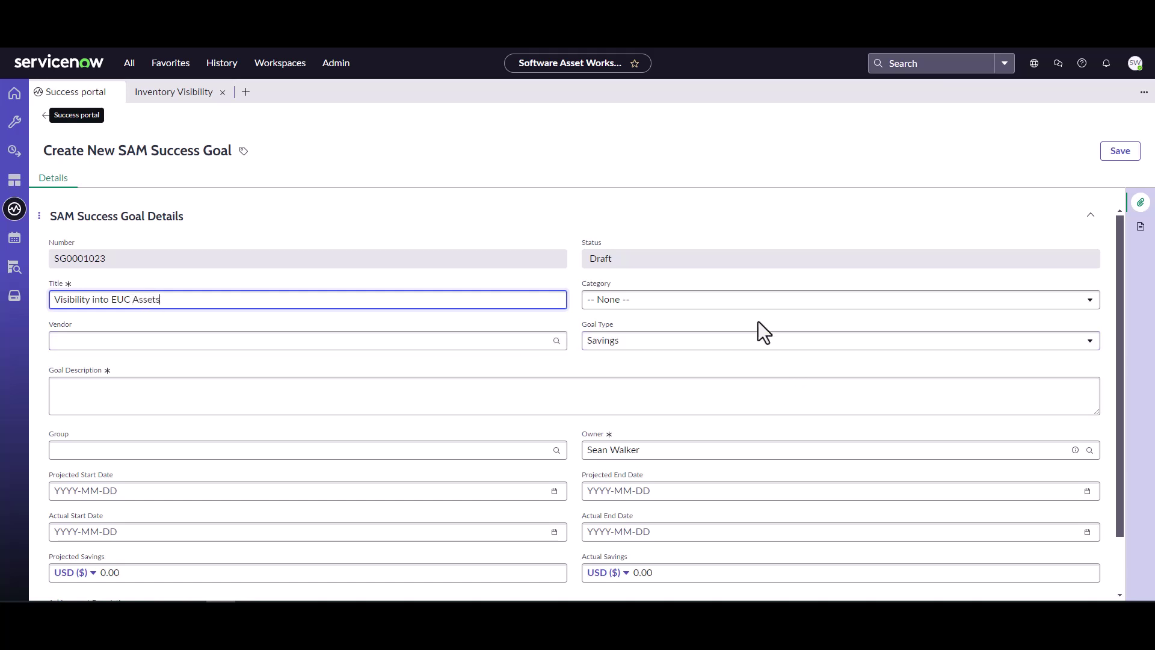
Step: Set the goal category to Inventory Visibility and the goal type to Count
click(756, 300)
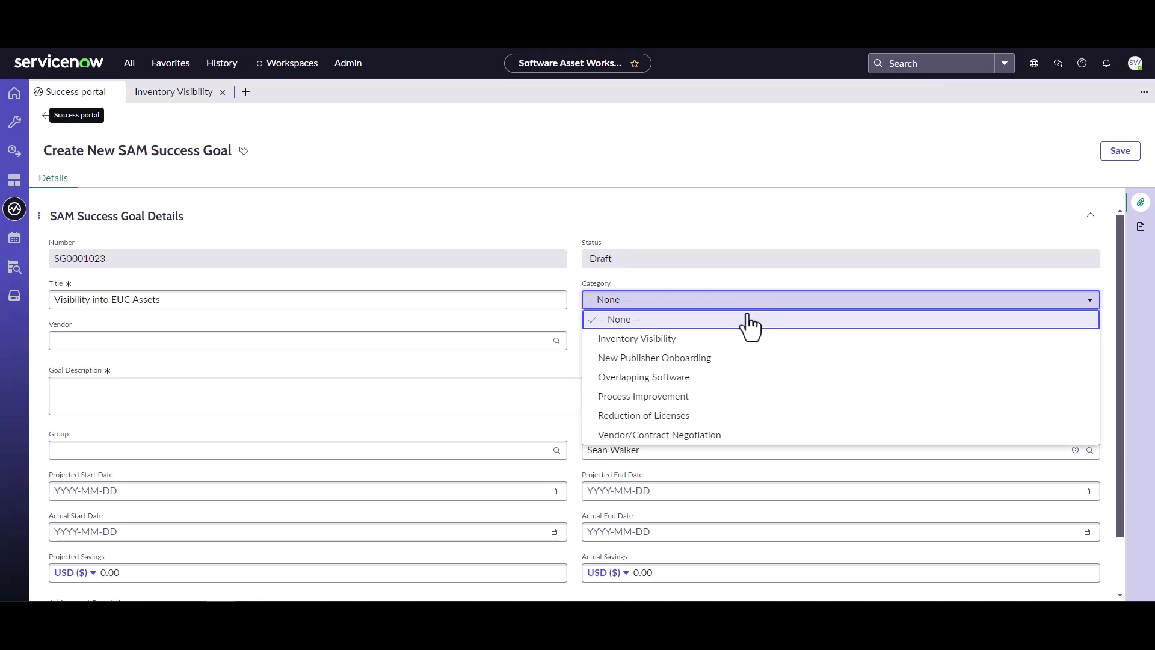
click(735, 339)
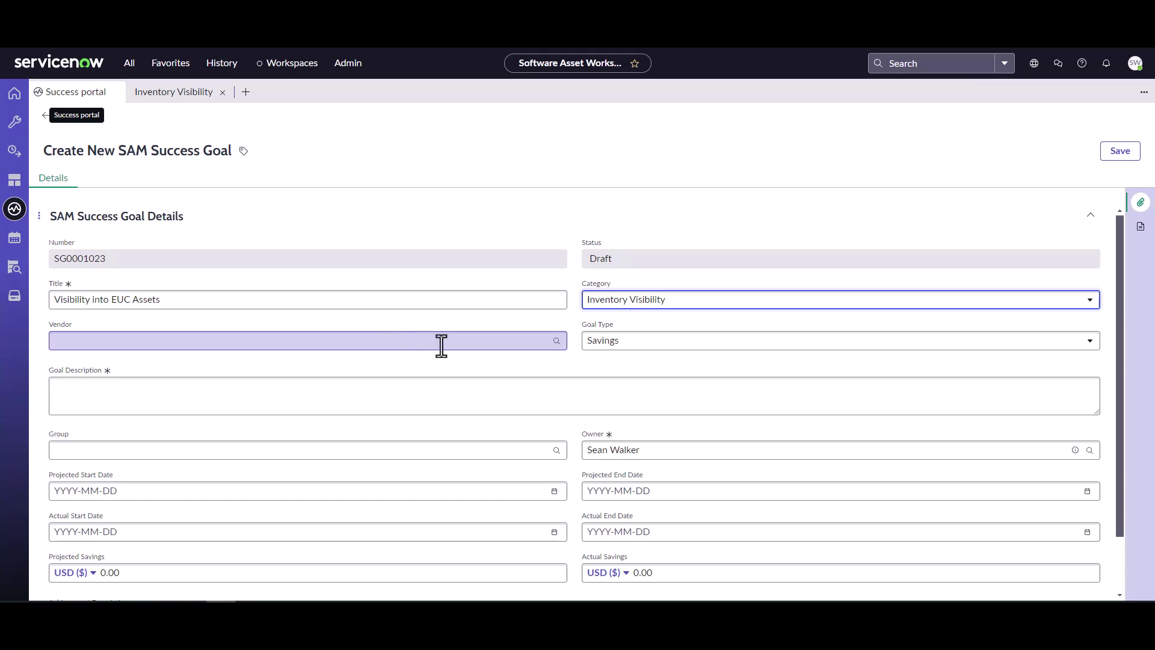
click(634, 348)
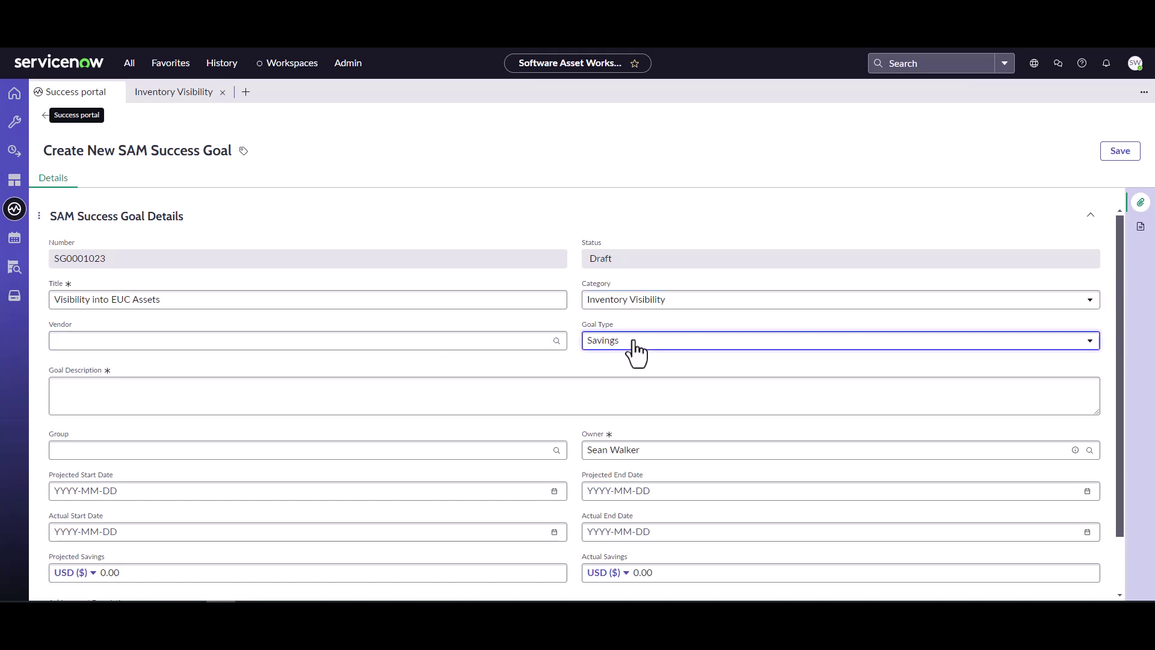
click(635, 351)
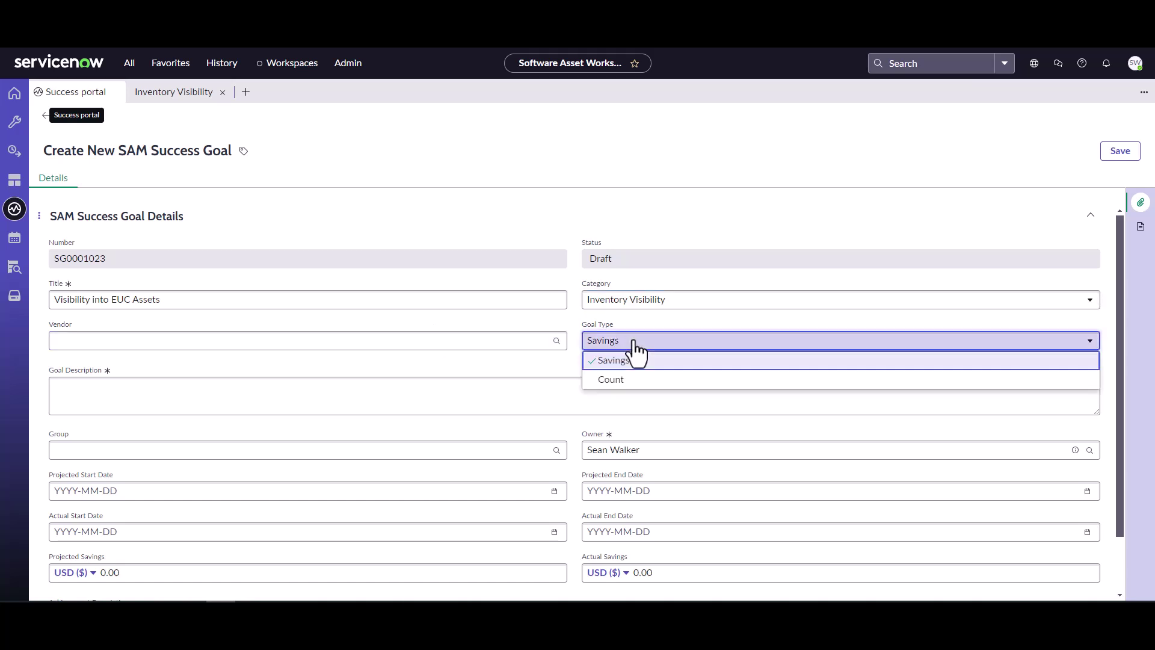
click(630, 381)
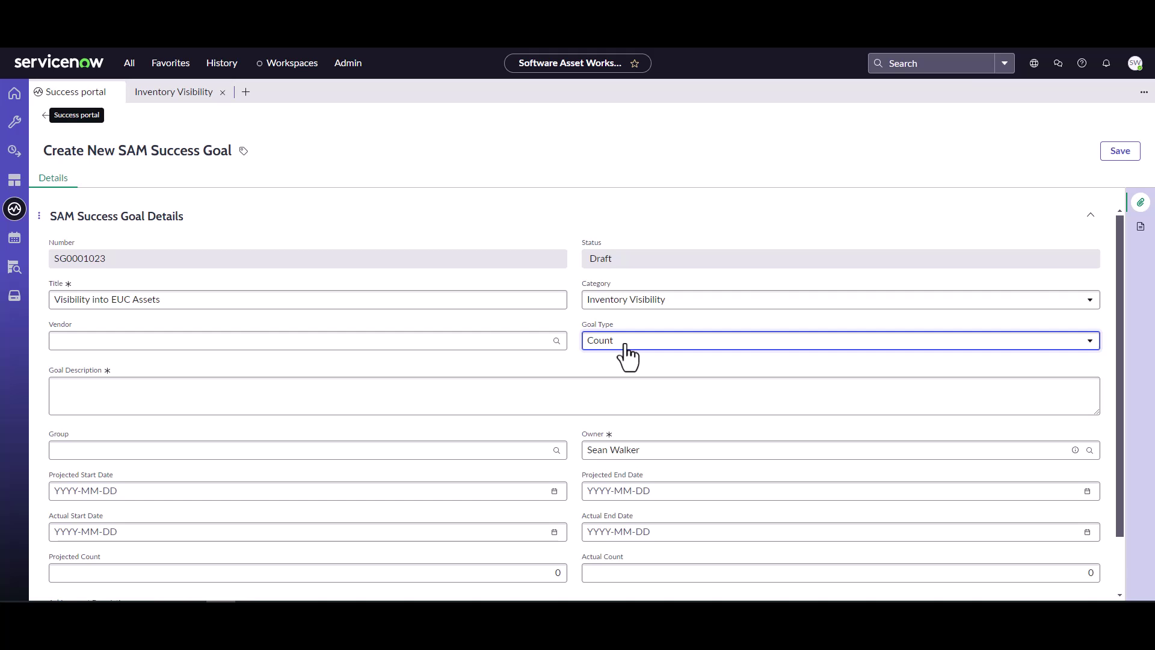
Step: Enter the goal description 'Gain visibility into all EUC Assets within our environment'
click(597, 389)
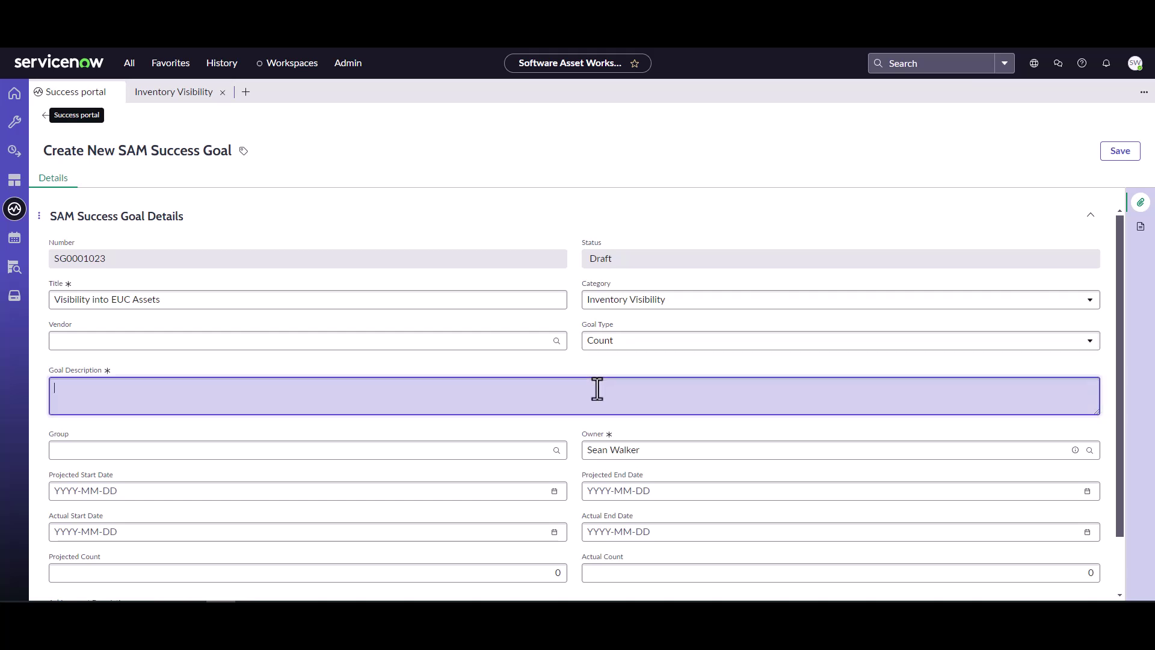
text(Gain visibility into all EUC Assets wi)
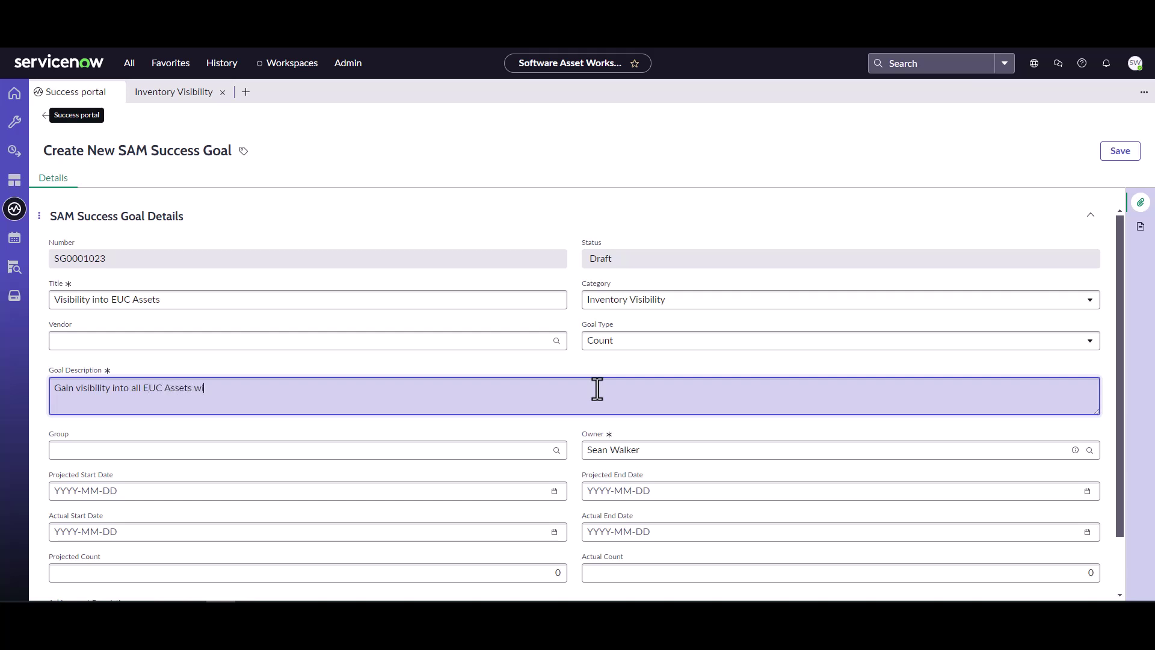
text(thin our environment)
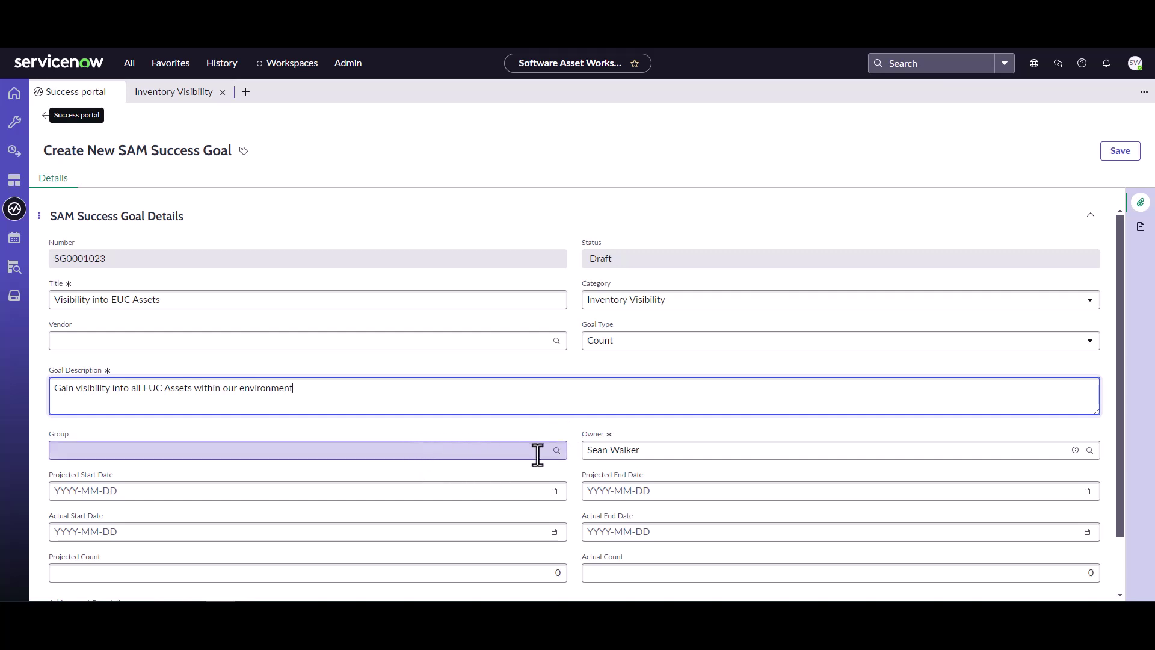
scroll(540, 448, down, 1)
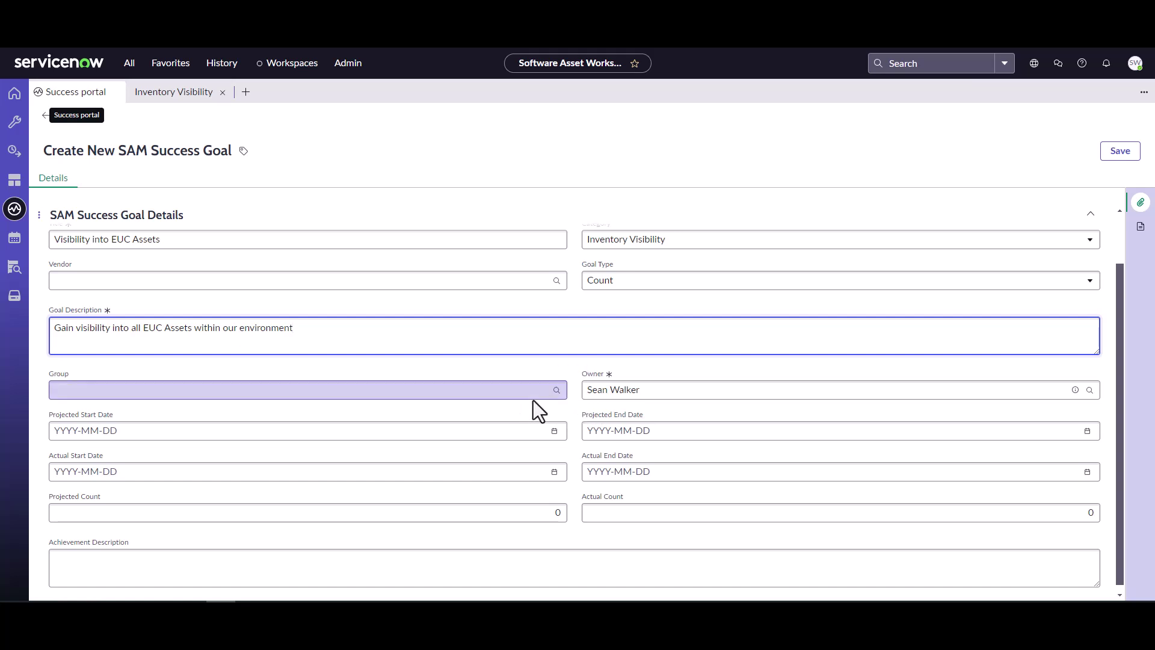
Step: Set the Projected Start Date to 2024-06-01
click(555, 431)
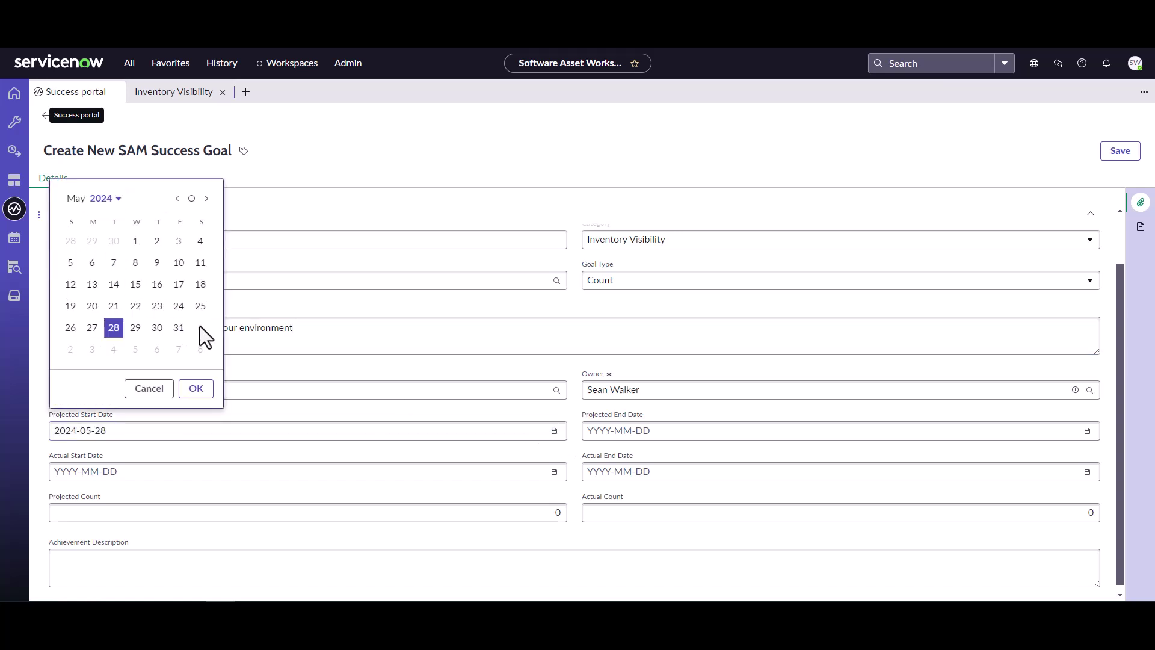
click(102, 198)
click(82, 198)
click(206, 199)
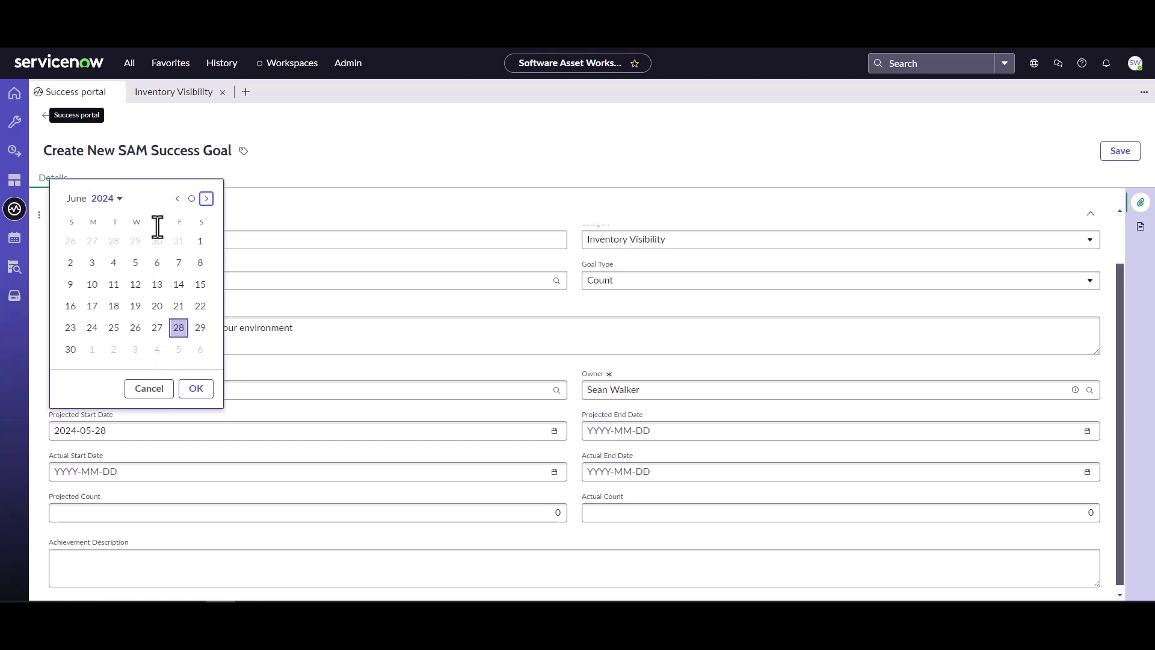
click(201, 242)
click(196, 389)
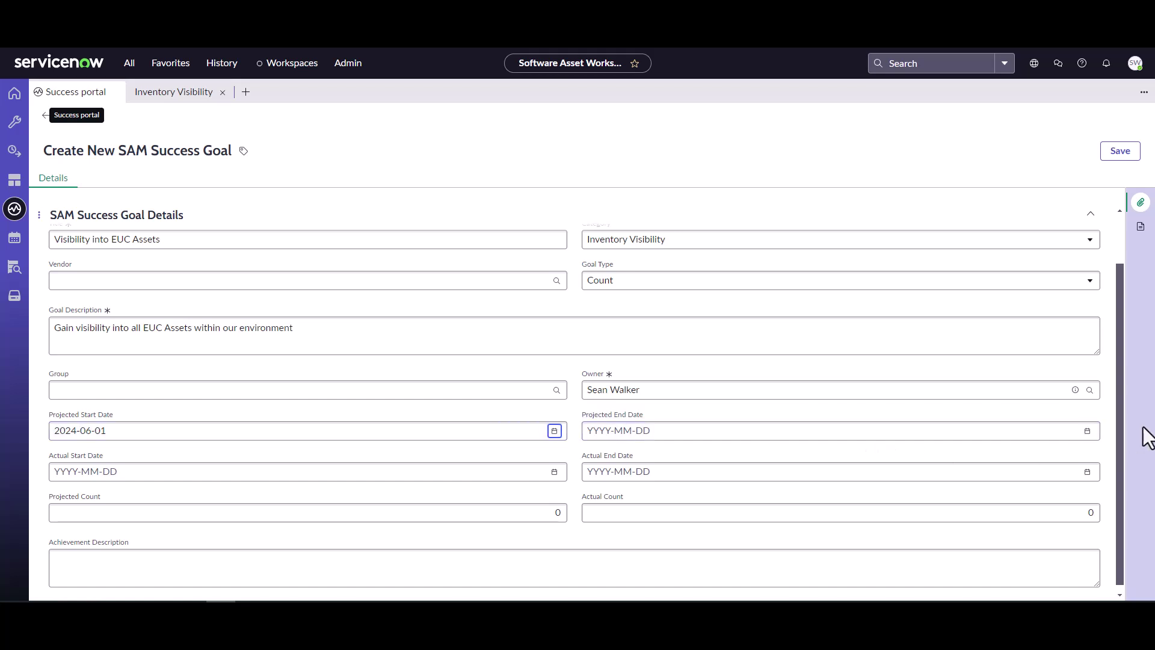
Step: Pick July 1, 2024 as the Projected End Date
click(1087, 430)
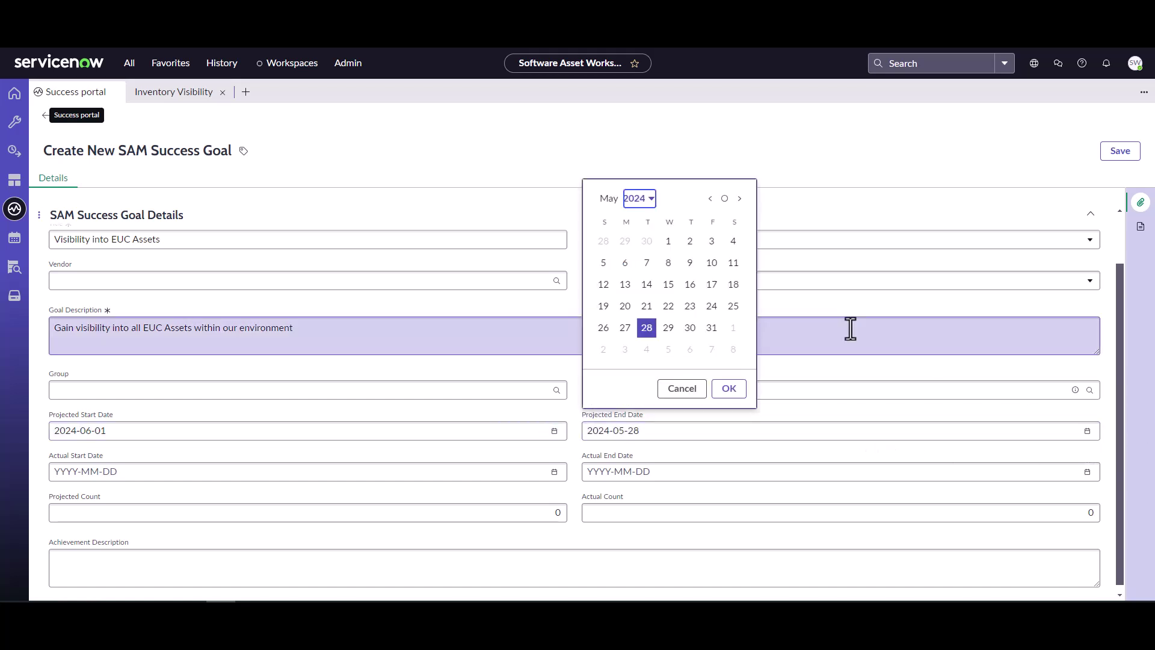
click(740, 199)
click(740, 200)
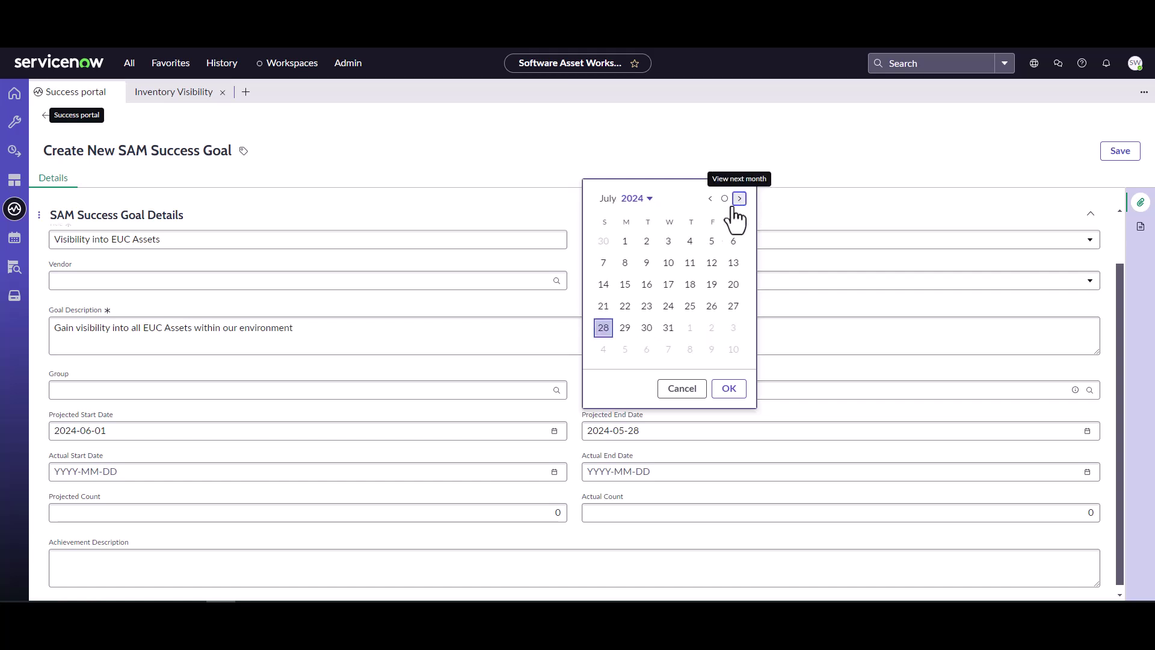
click(625, 242)
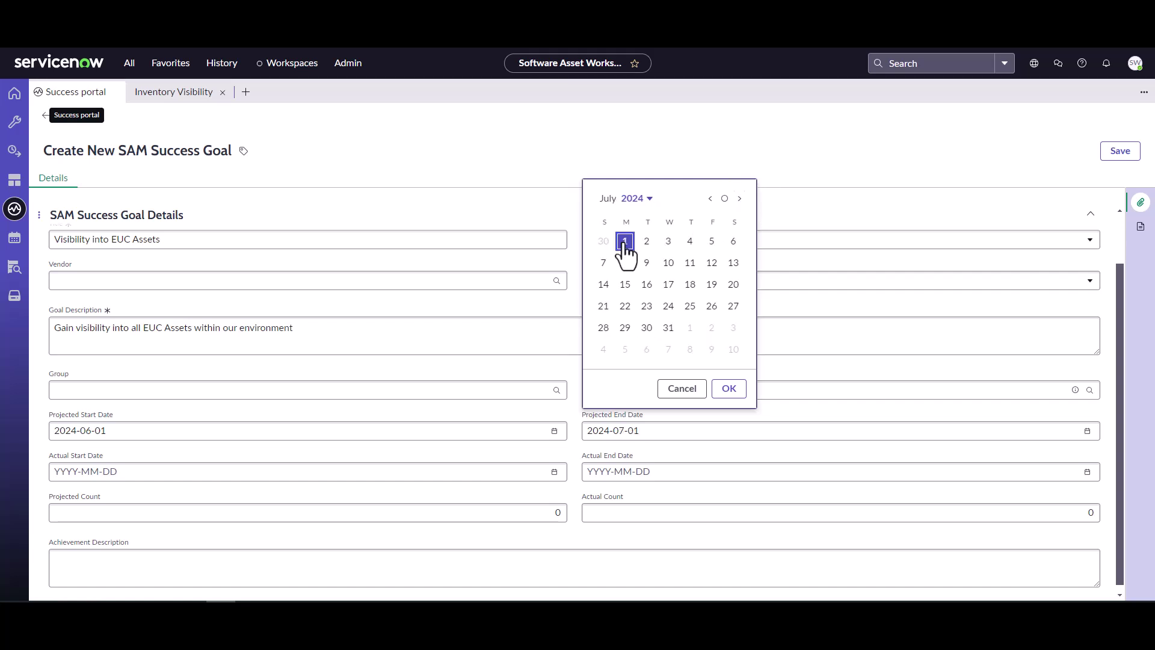
Step: Confirm the 2024-07-01 end date and enter a Projected Count of 50,000
click(727, 389)
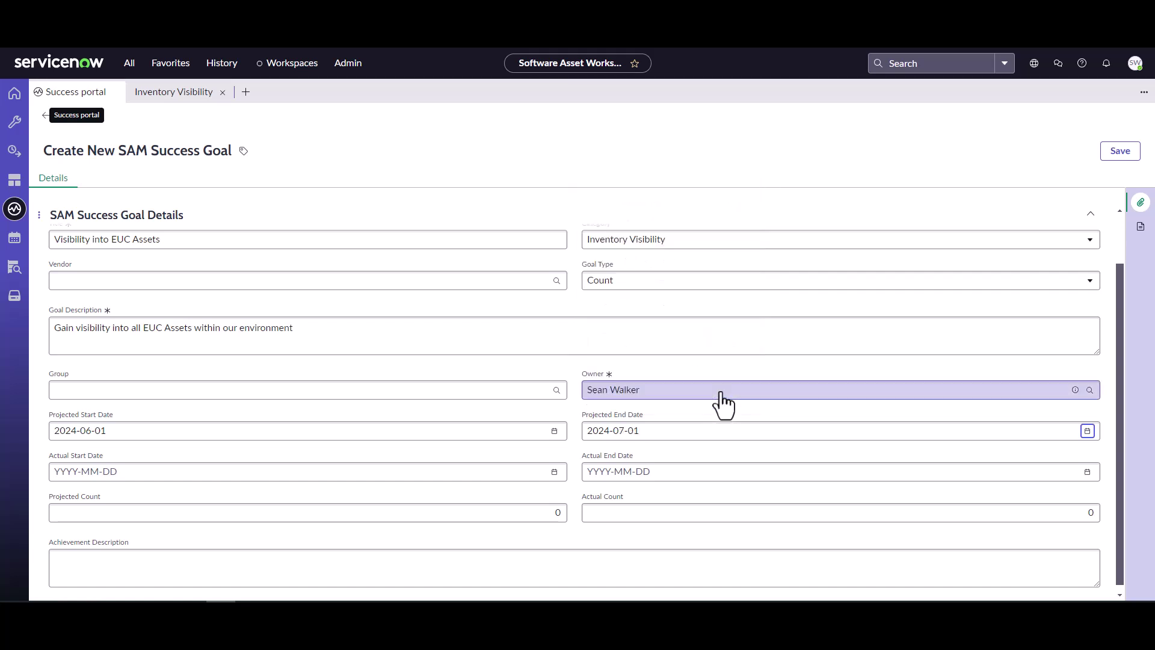
click(526, 513)
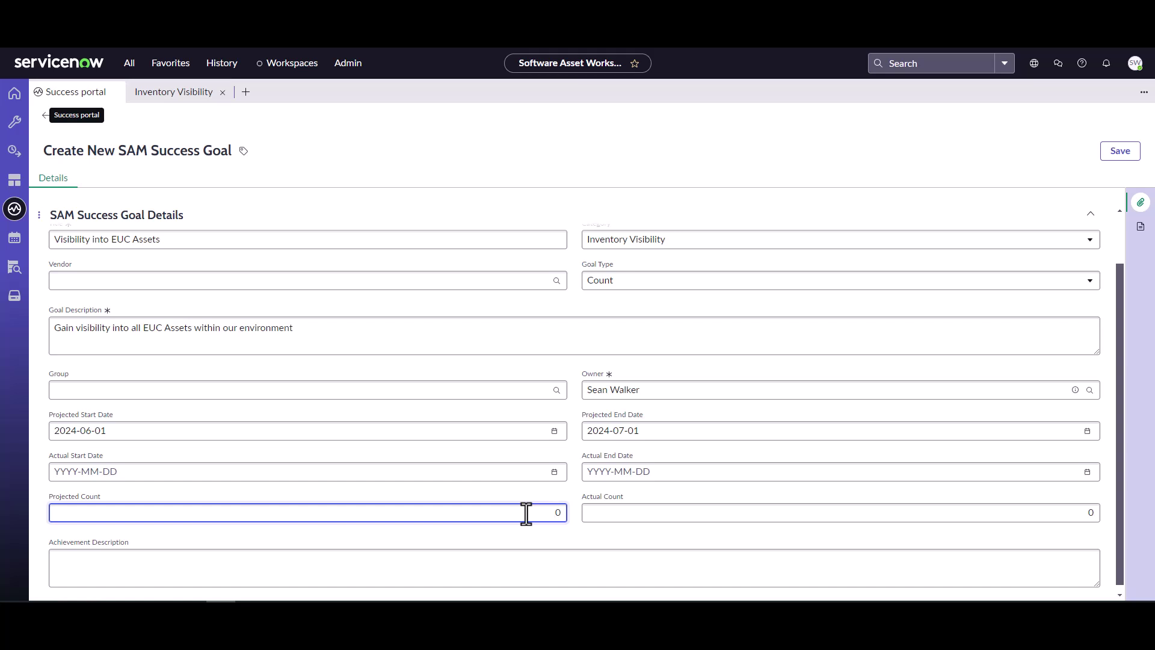
text(50000)
click(640, 521)
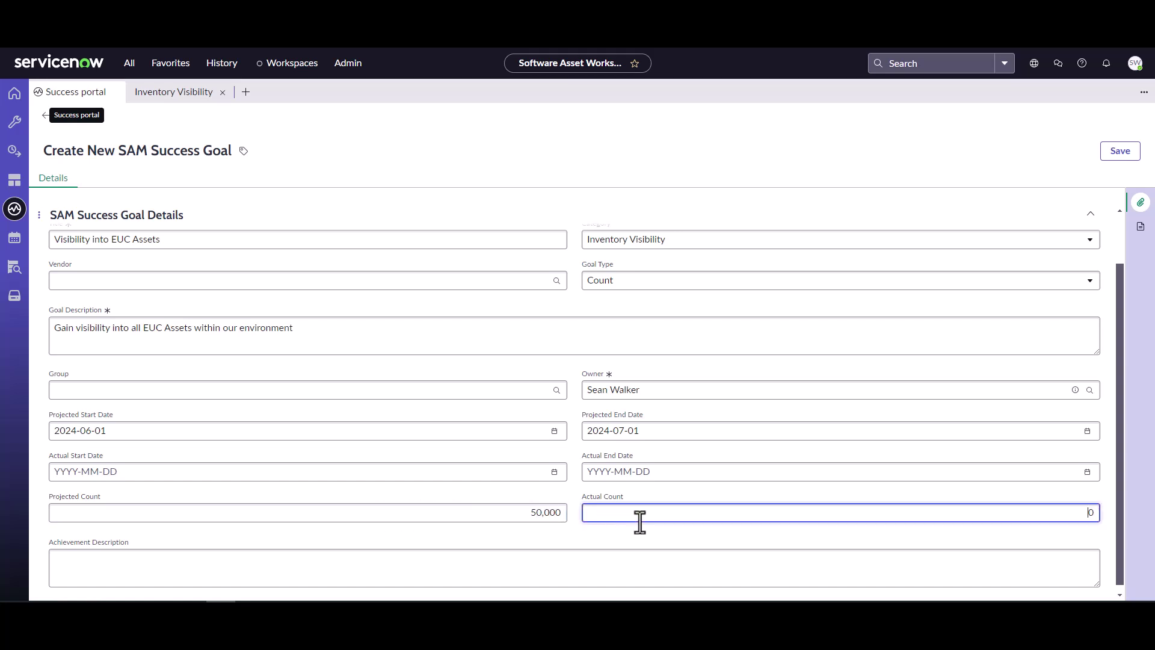
scroll(700, 558, down, 1)
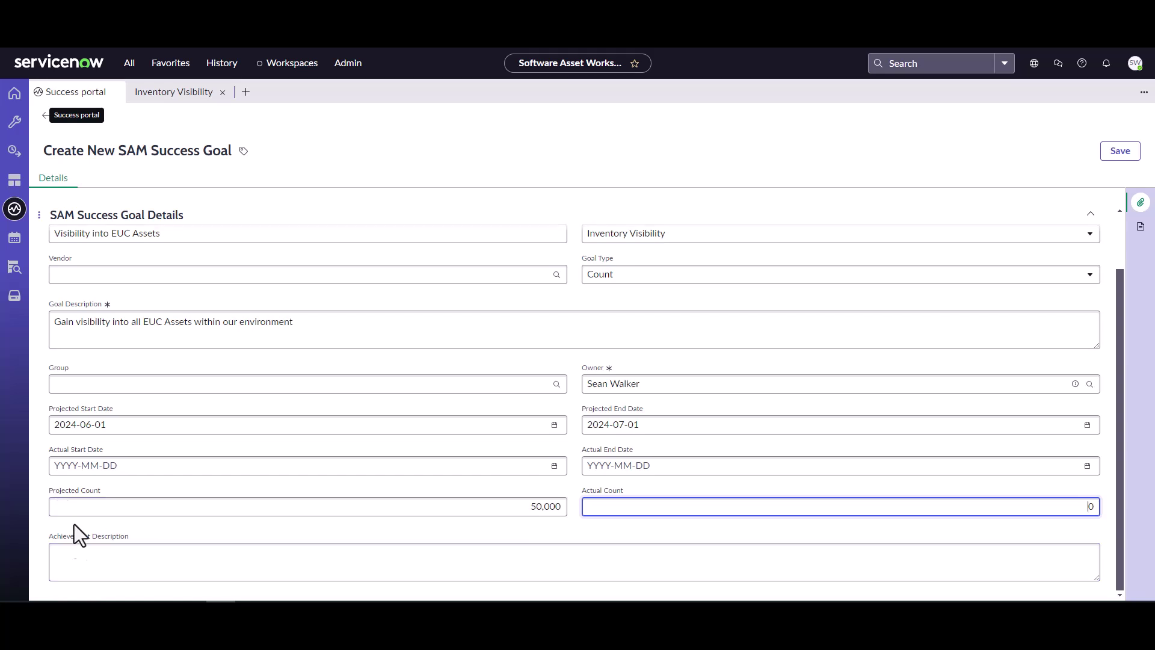
scroll(559, 382, up, 1)
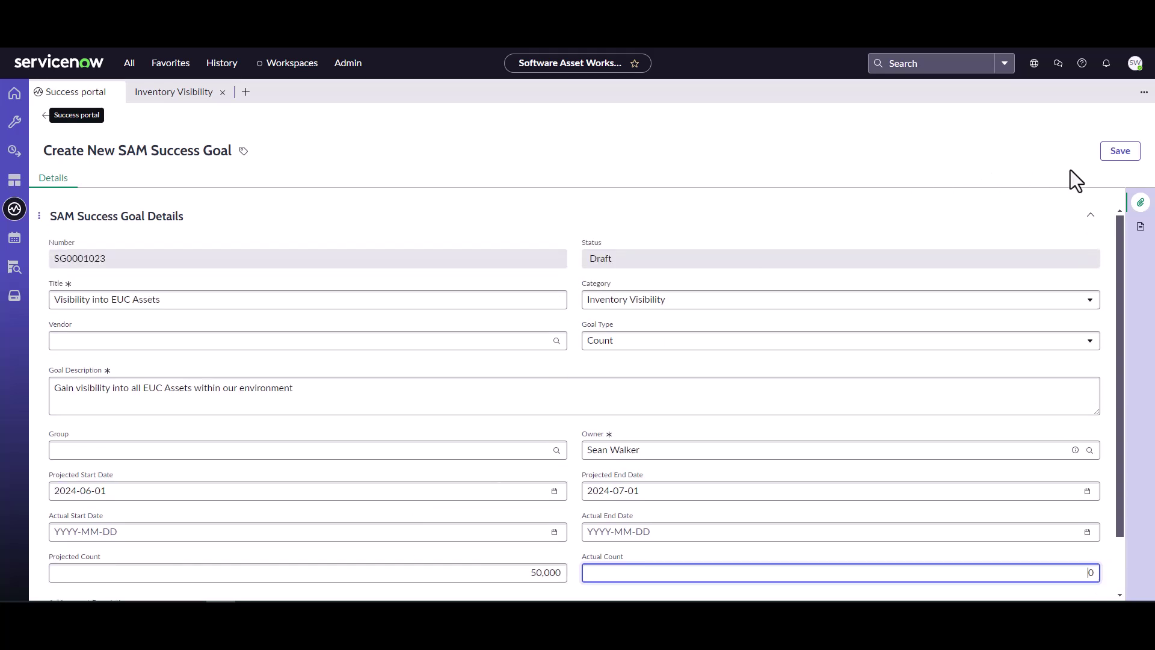
Step: Save goal SG0001023 and view its empty SAM Success Activities list
click(1114, 155)
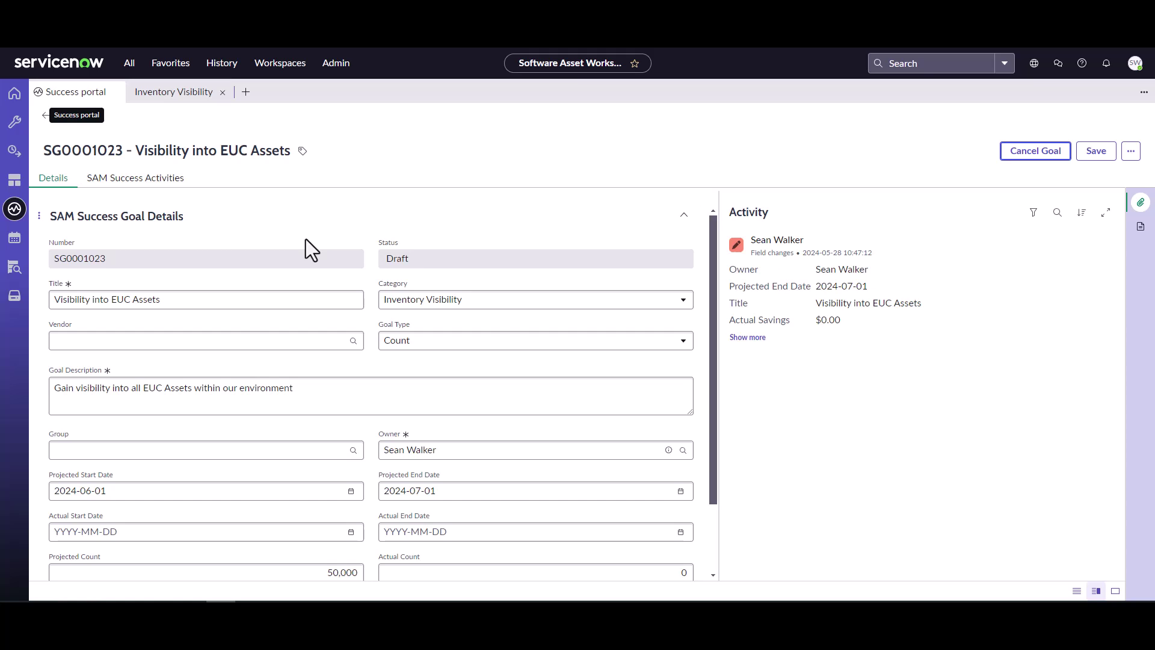
click(161, 184)
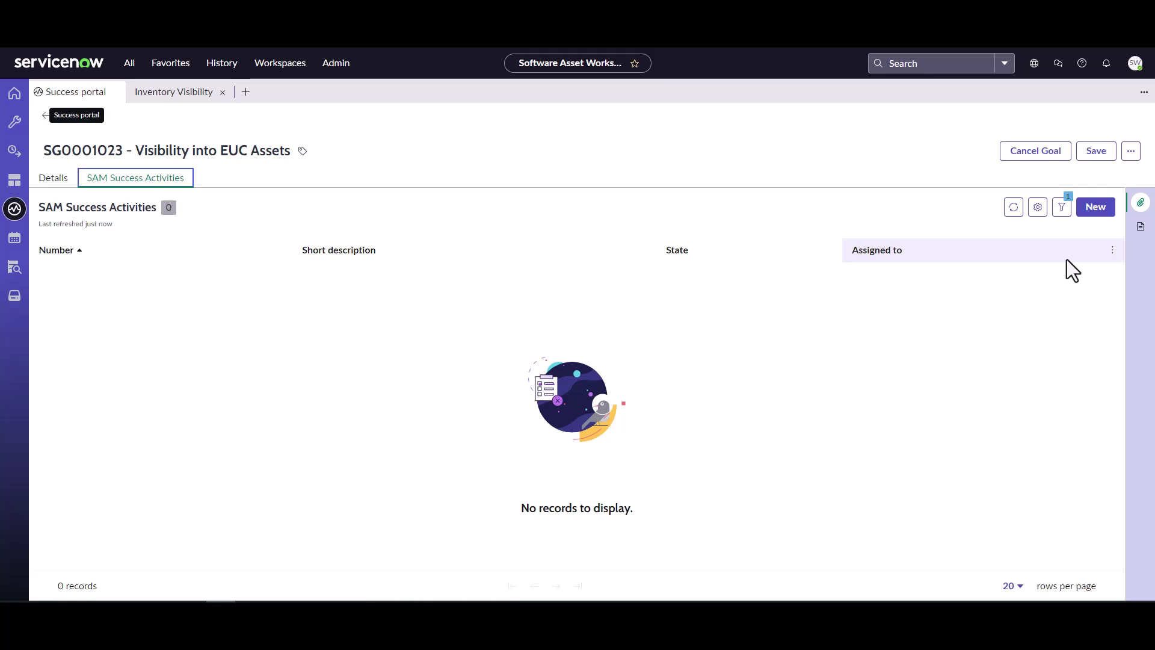
Step: Start a new success activity with short description 'Visibility into Windows Assets'
click(1094, 207)
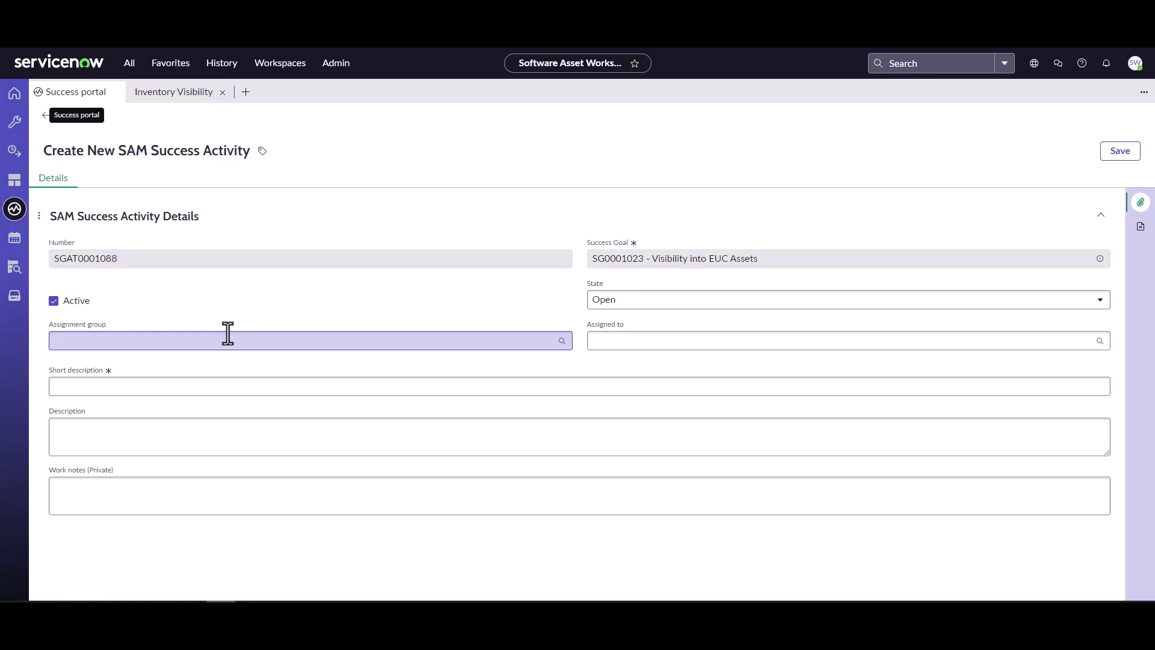
click(212, 387)
text(Visibility)
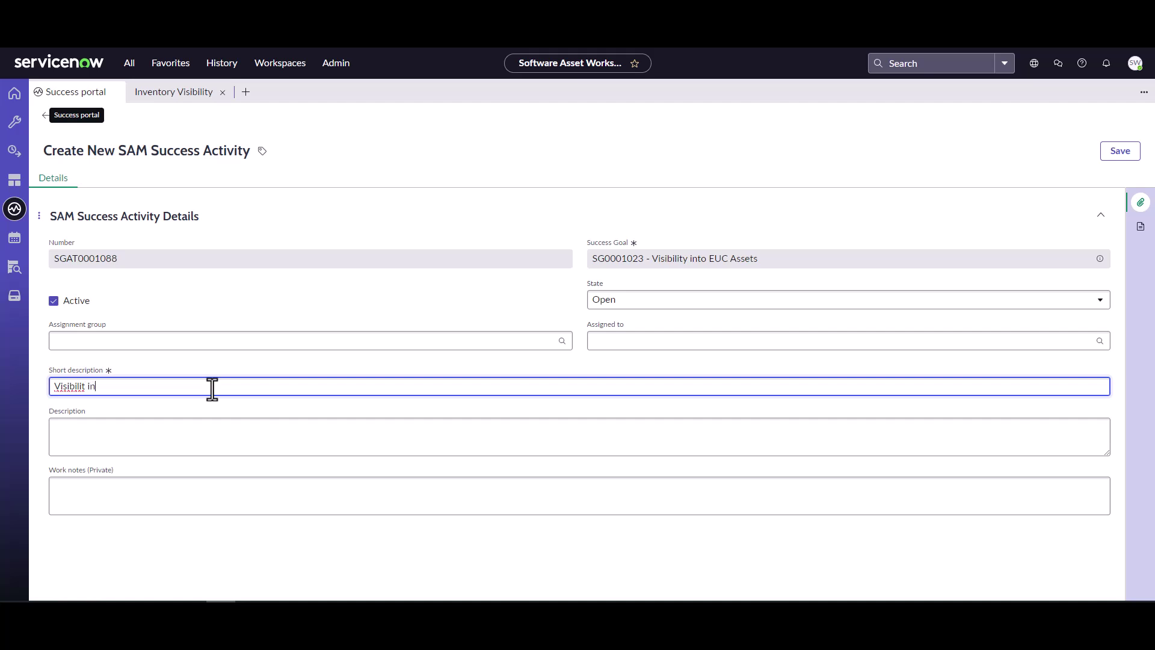
text( into )
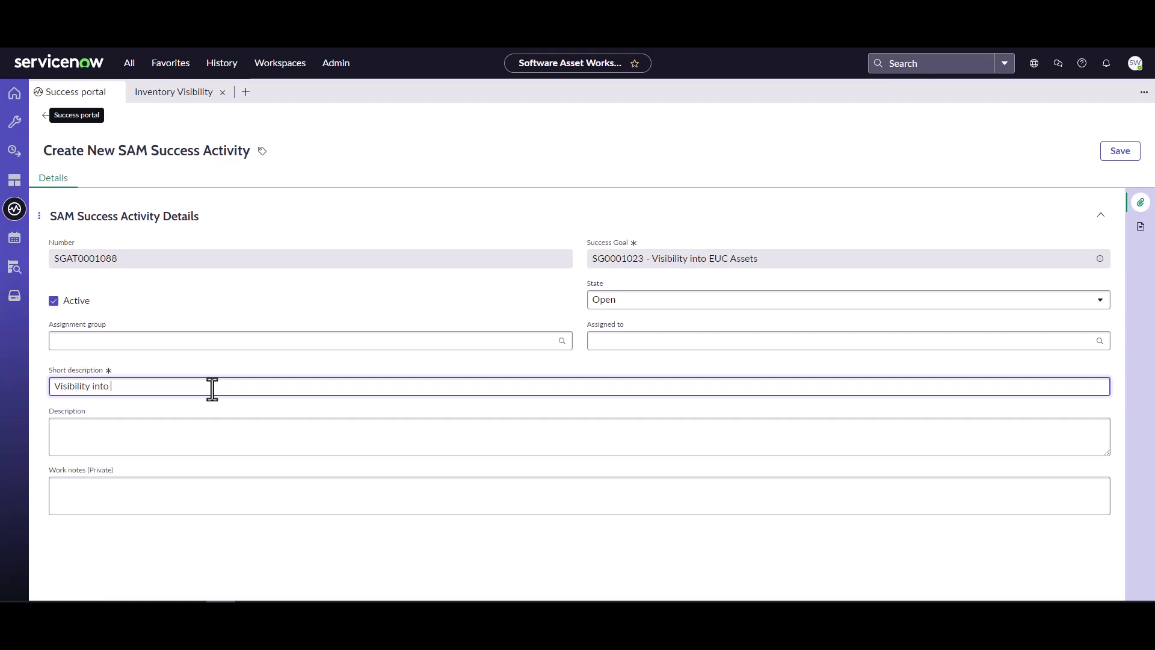
text(Windows Assets)
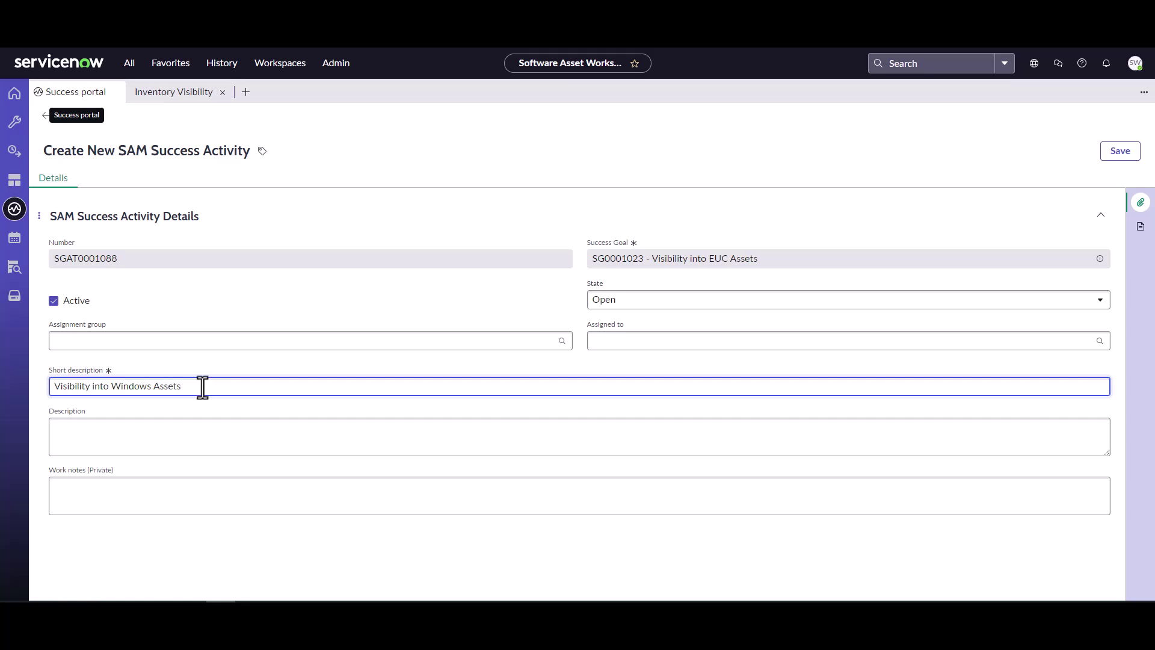
Step: Copy the short description into Description and append 'by importing SCCM data'
drag(201, 387, 79, 399)
key(ctrl+c)
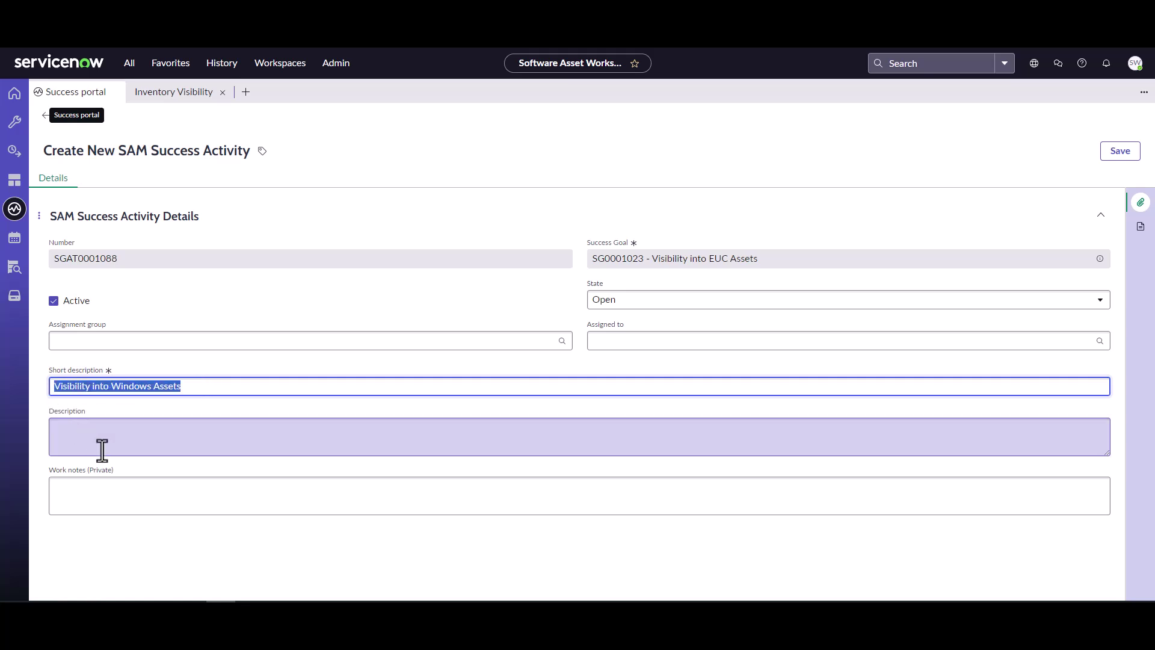
click(105, 441)
key(ctrl+v)
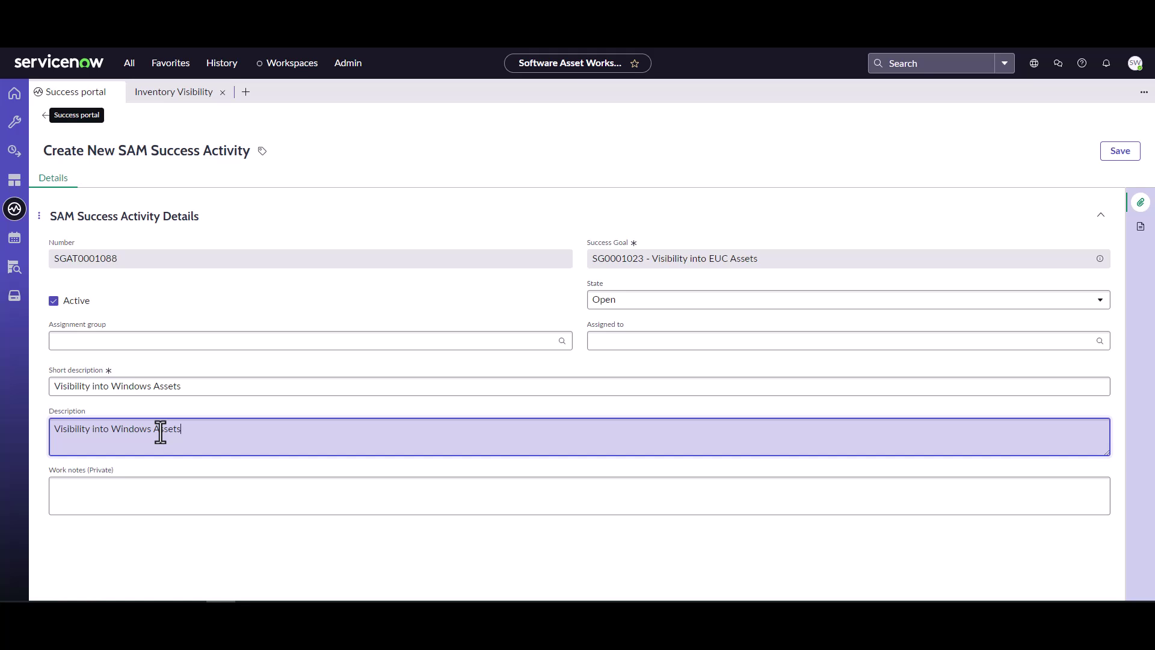
text(by importing SCCM Dataata)
Step: Assign activity SGAT0001088 to the SCCM Support group and save it
click(1100, 341)
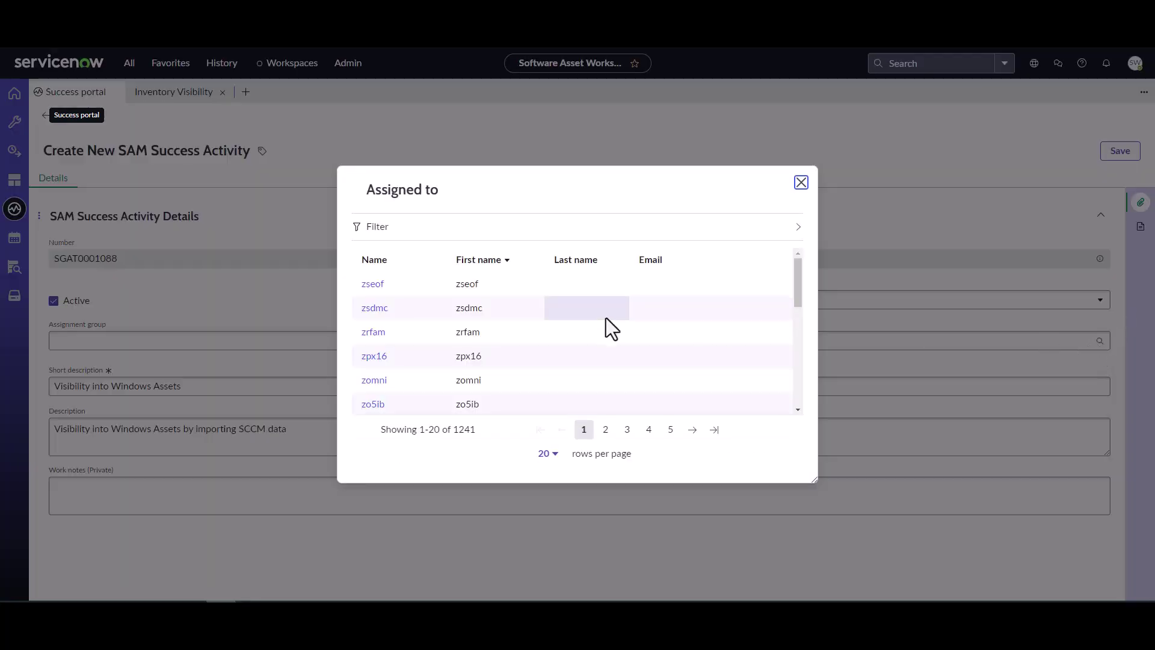
click(801, 182)
click(561, 340)
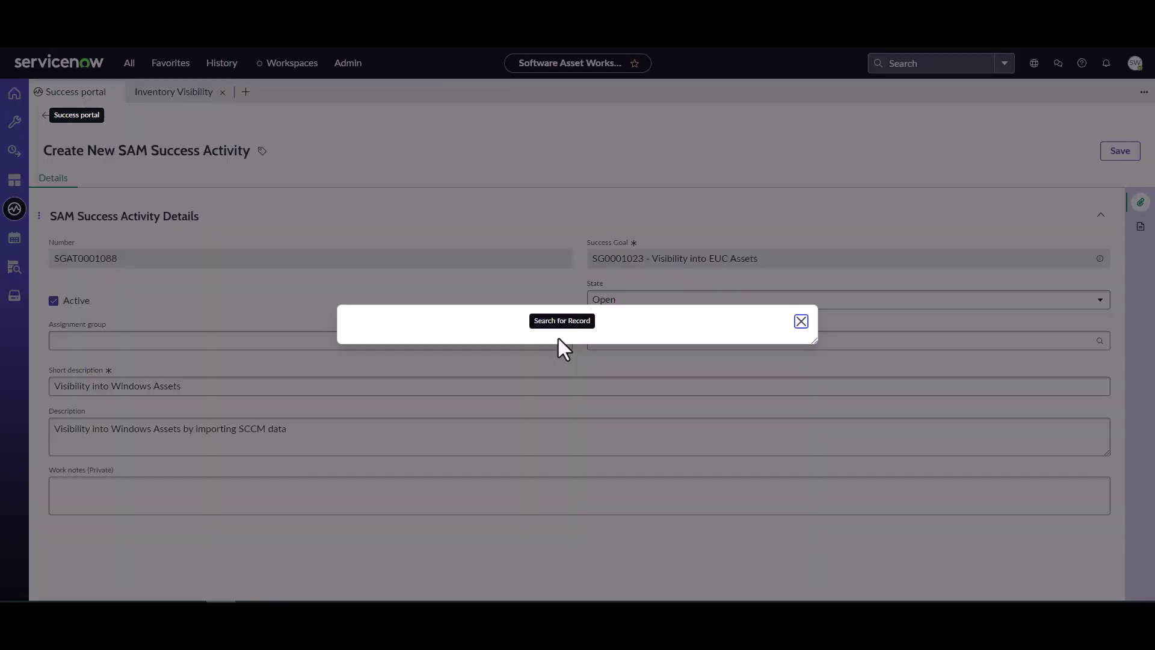
scroll(504, 388, down, 3)
scroll(504, 388, down, 5)
scroll(505, 388, down, 2)
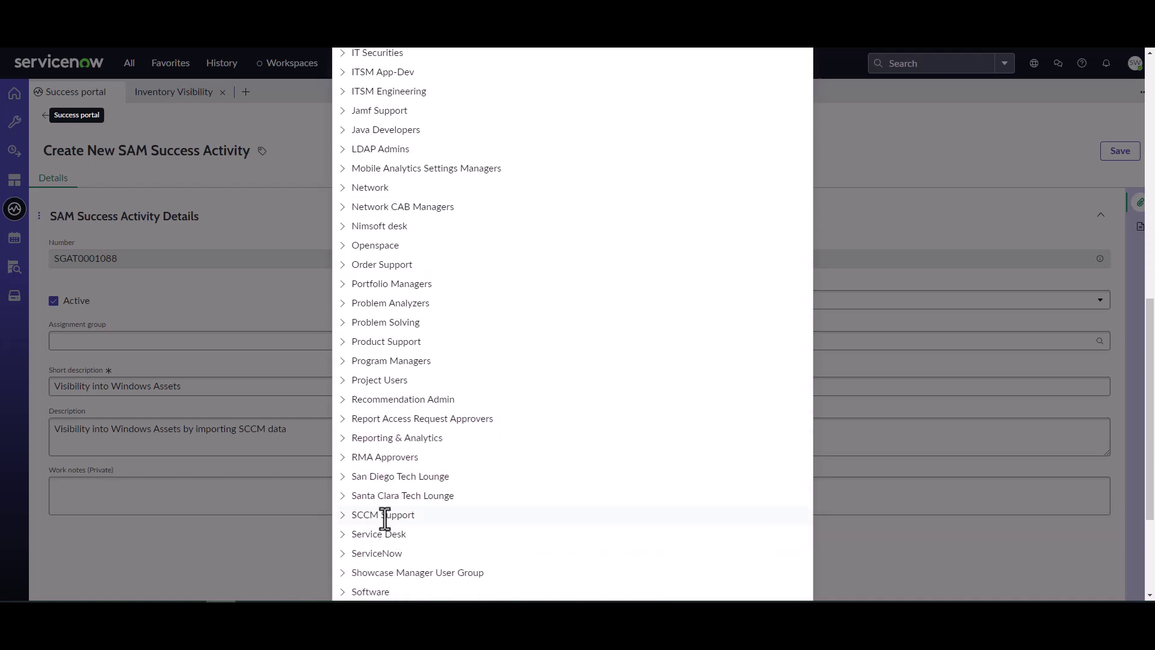
click(385, 515)
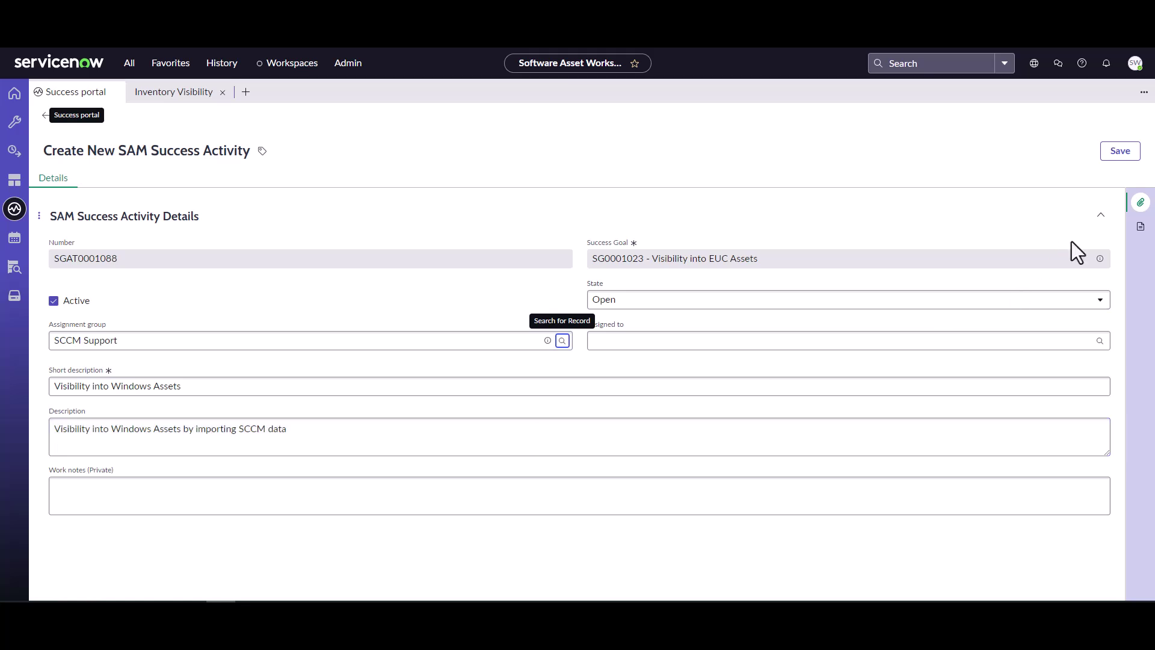
click(1118, 155)
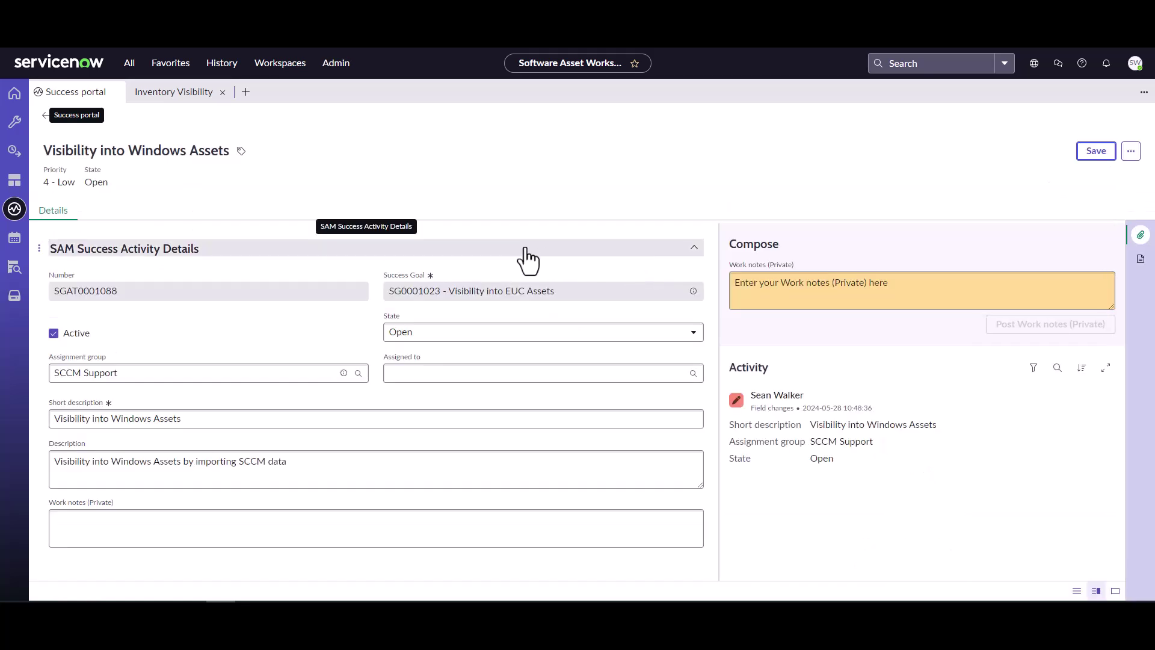
Step: Refresh the Success Portal and open activity SGAT0001088 under goal SG0001023
click(46, 116)
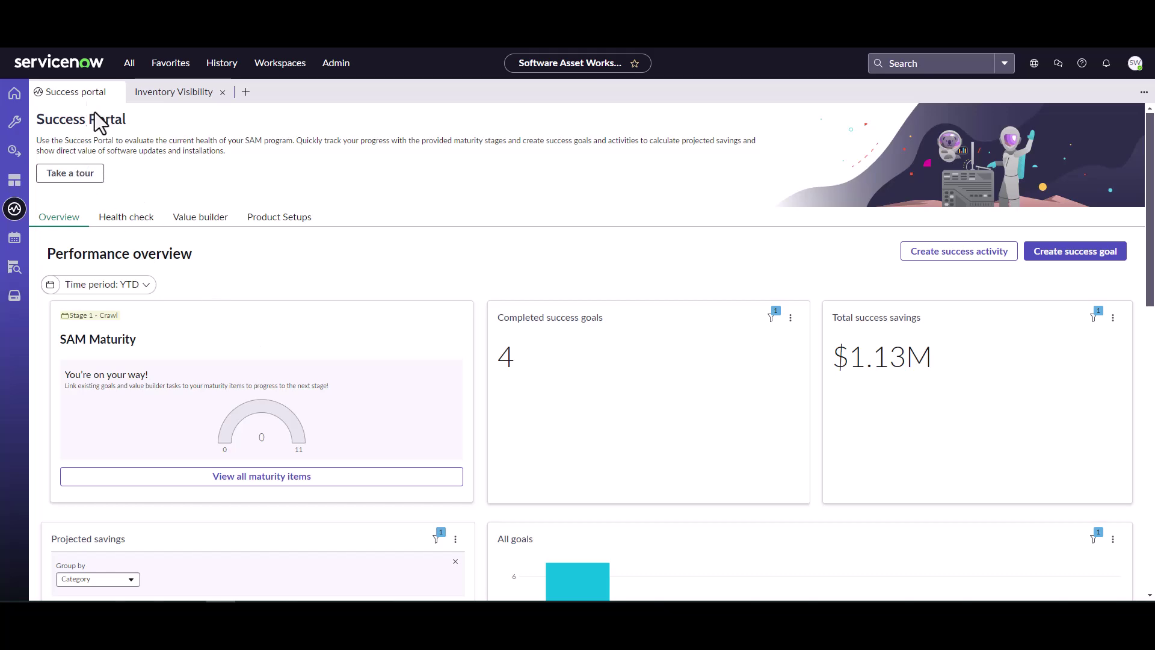
scroll(211, 235, down, 12)
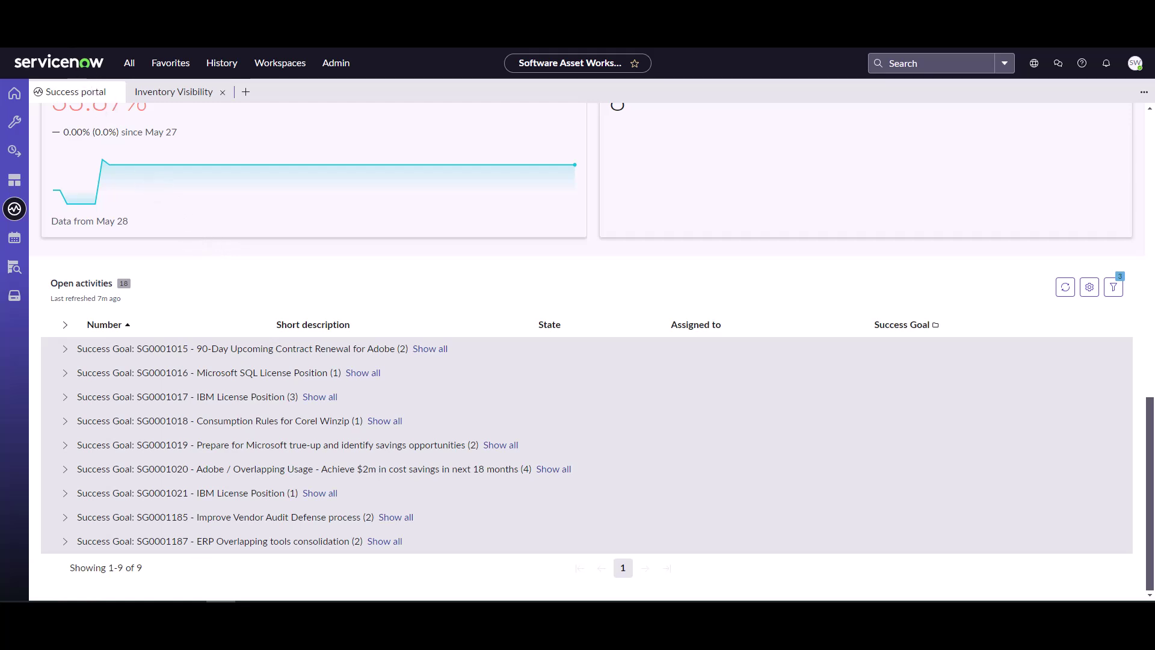
key(F5)
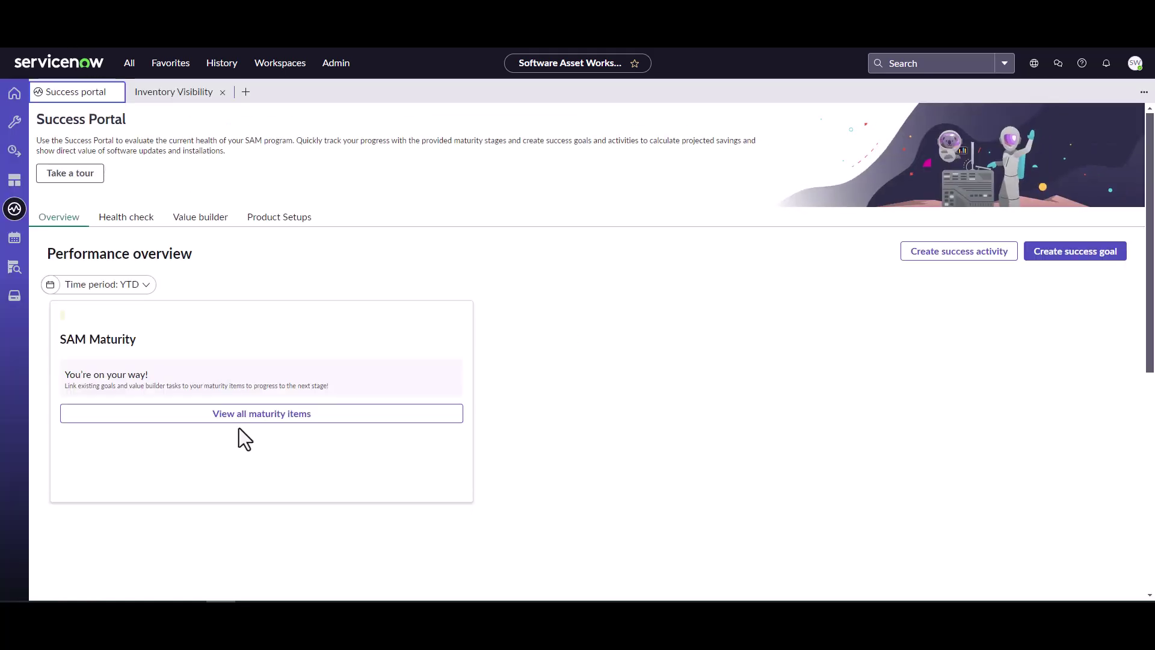
scroll(241, 440, down, 6)
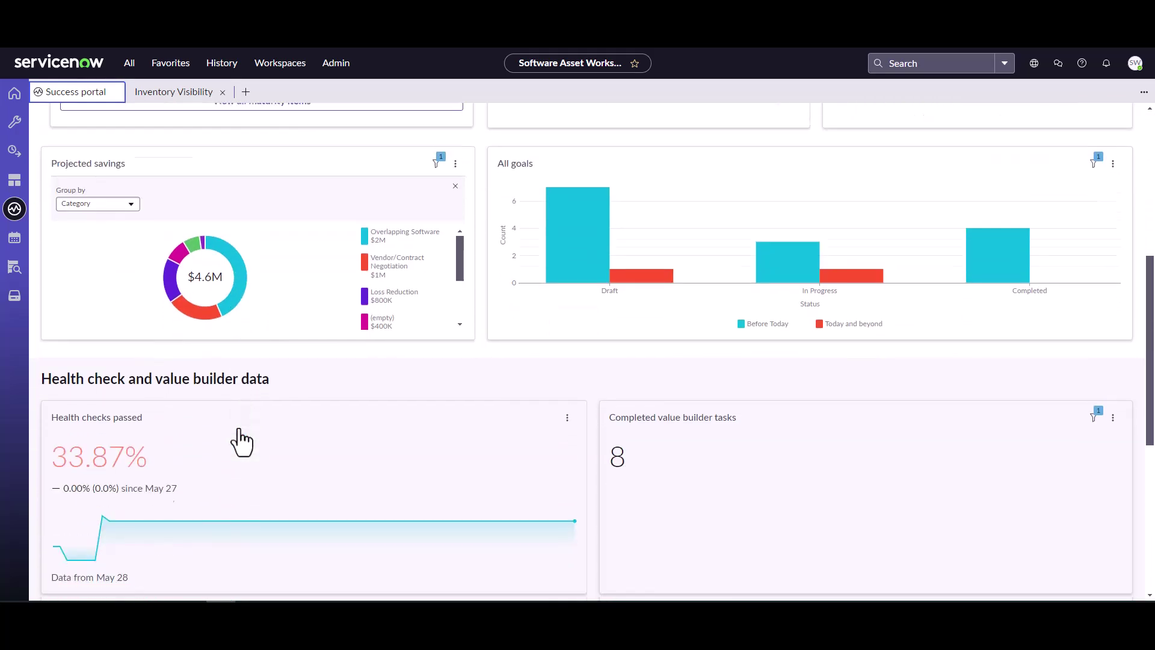
scroll(240, 443, down, 6)
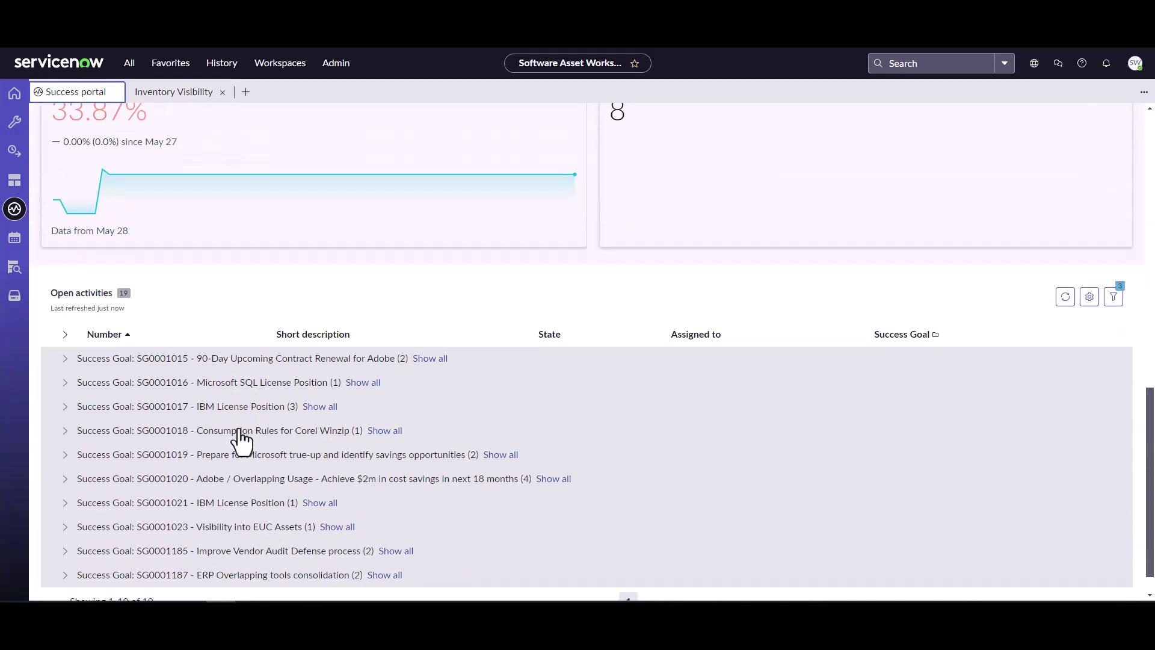
scroll(239, 430, down, 2)
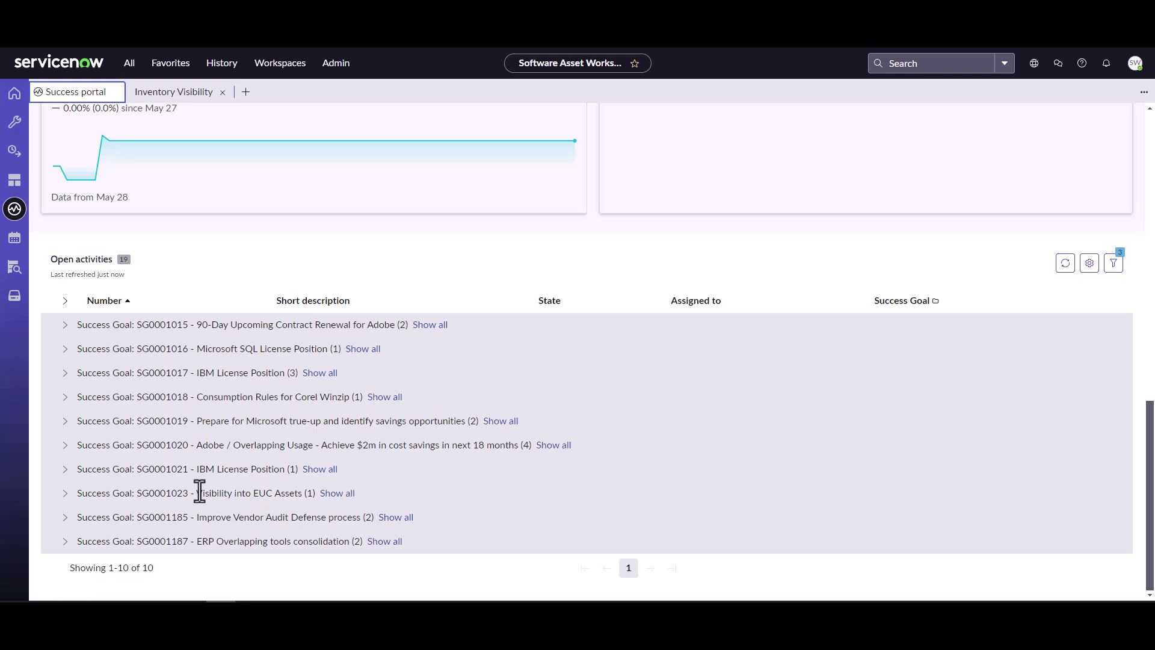
click(64, 493)
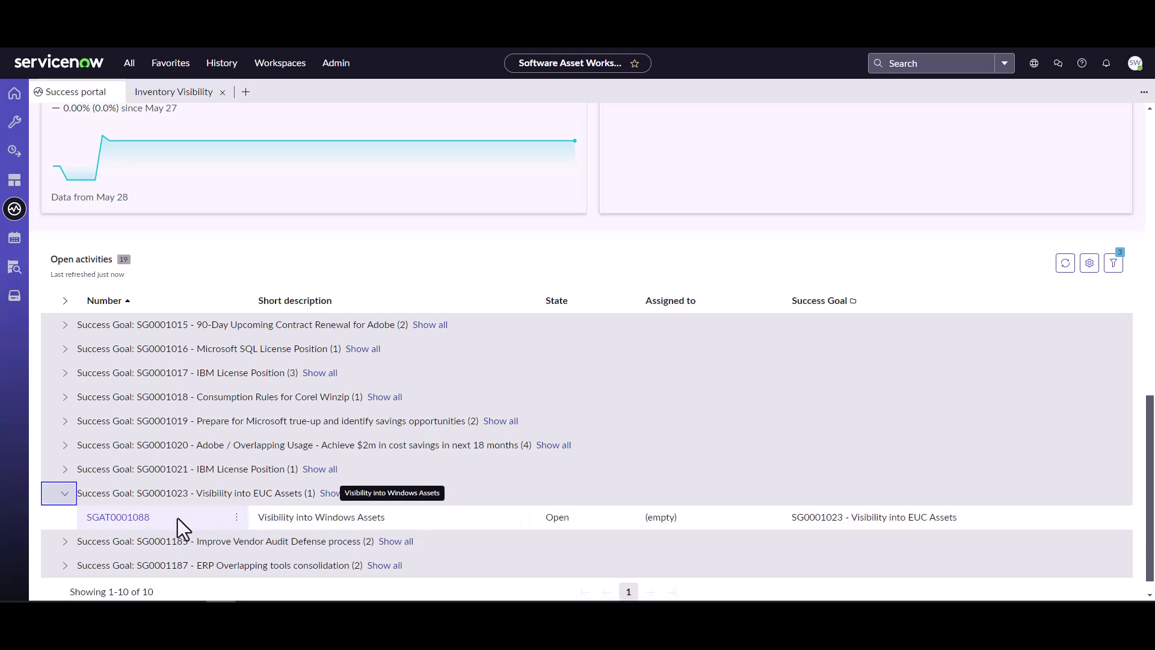
click(140, 518)
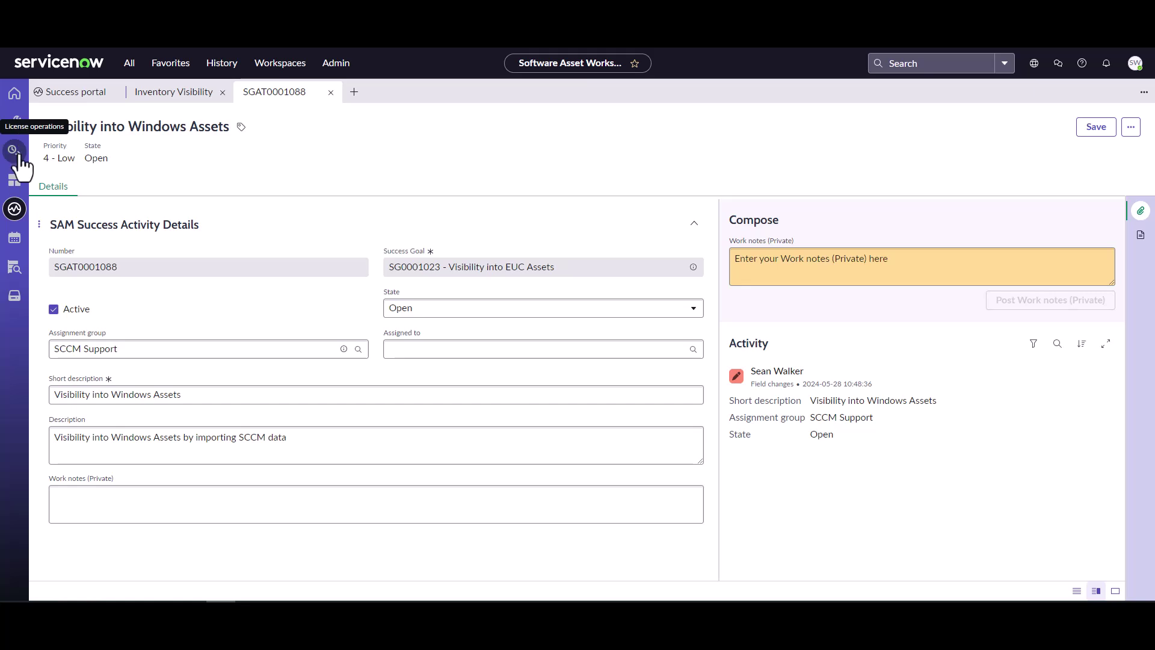
Step: Open goal SG0001023 and start a new activity from its SAM Success Activities tab
click(693, 268)
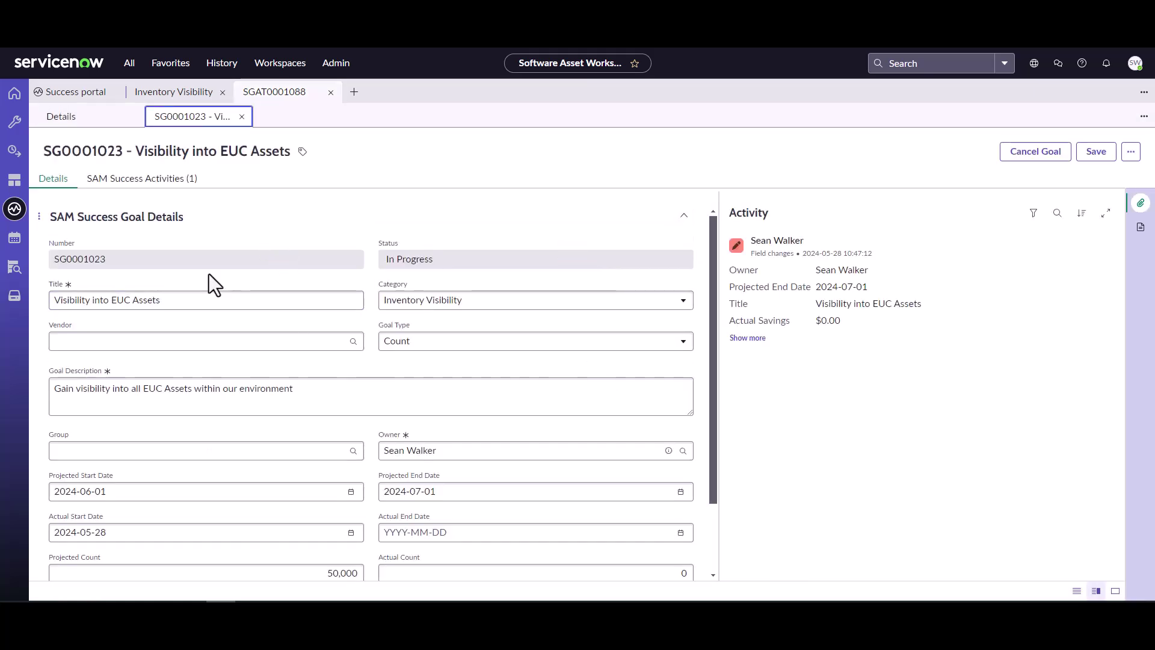
click(169, 192)
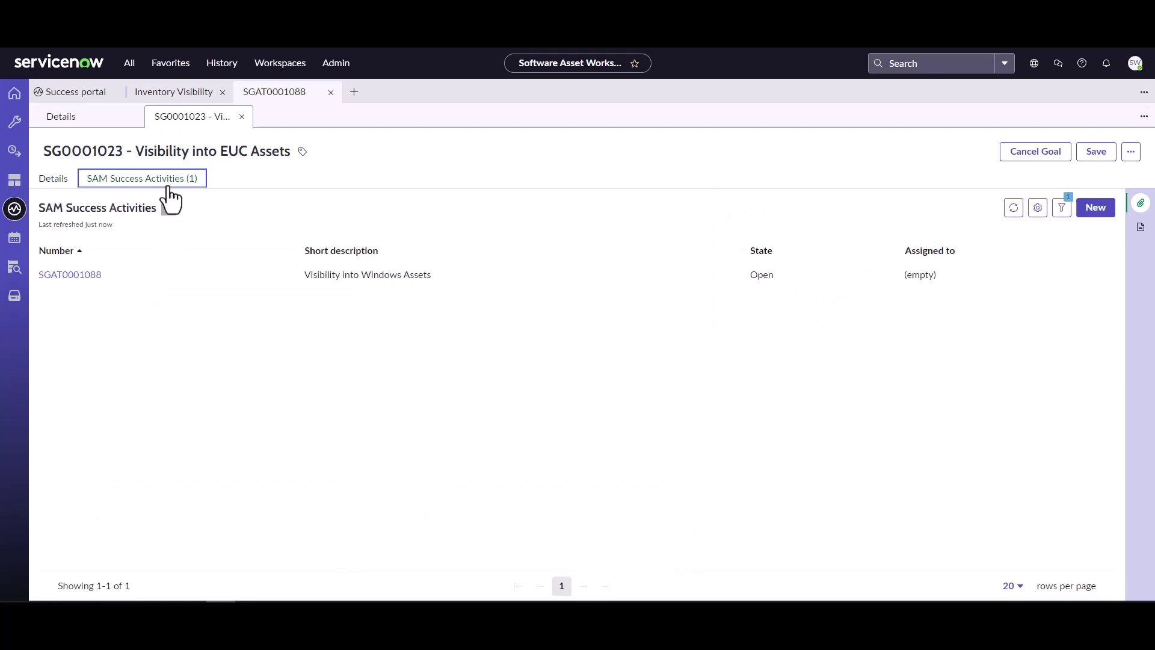
click(1093, 200)
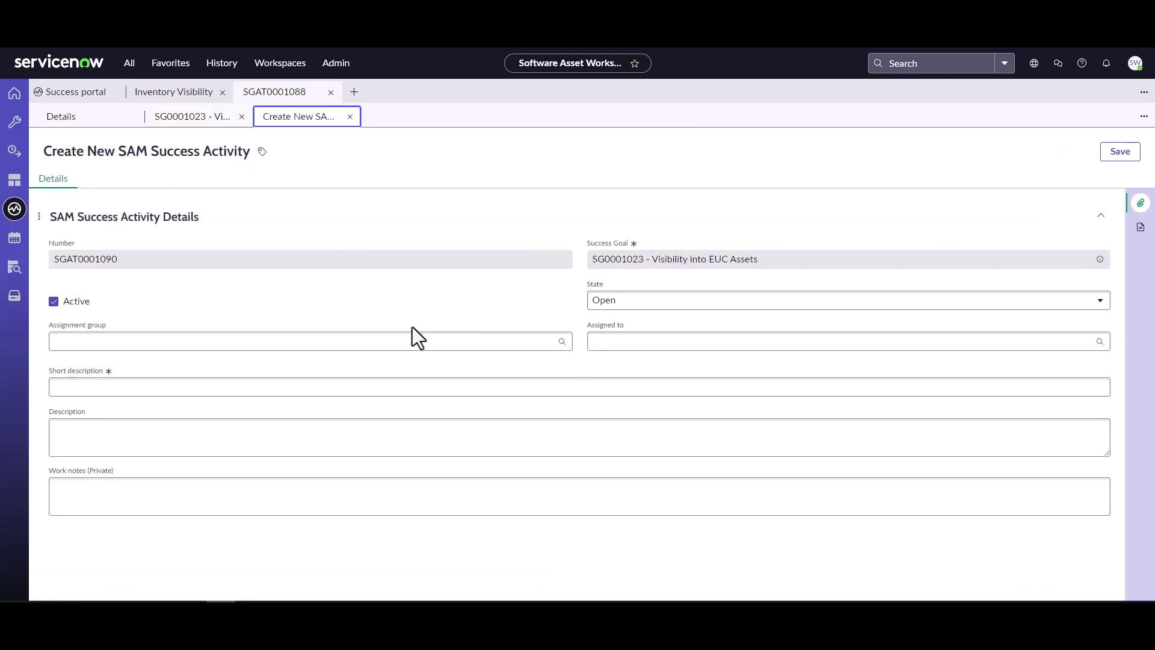
Step: Enter short description 'Visibility into Apple assets' and reuse it in the description, adding 'by importing Jamf data'
click(393, 388)
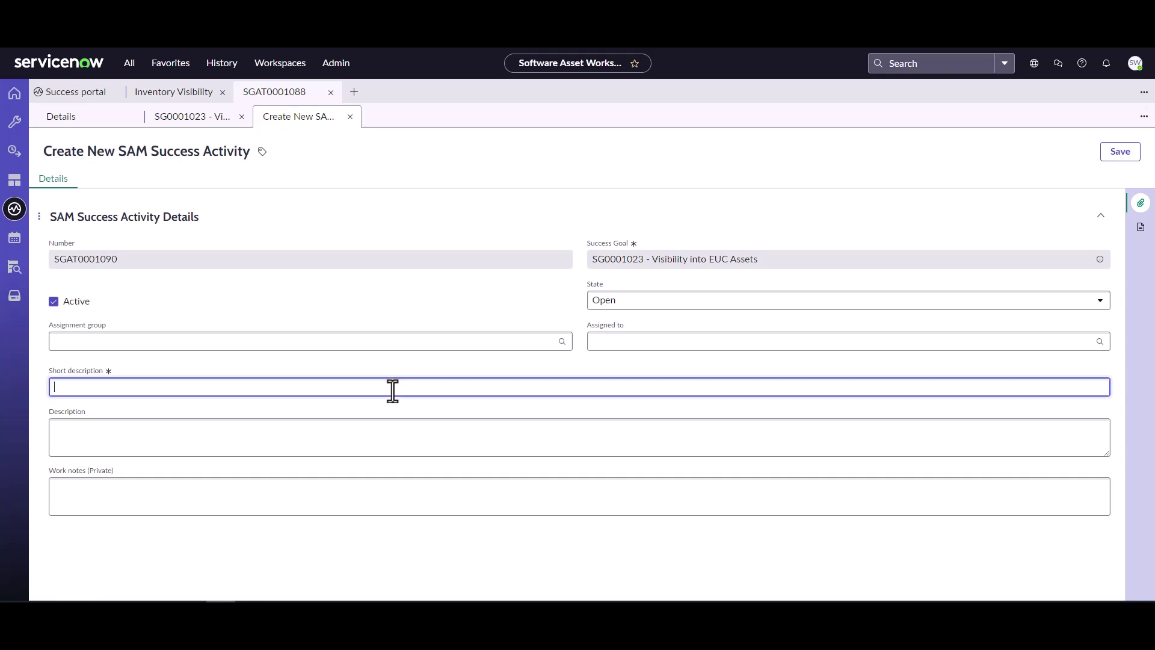
text(Visibility into Apple assets)
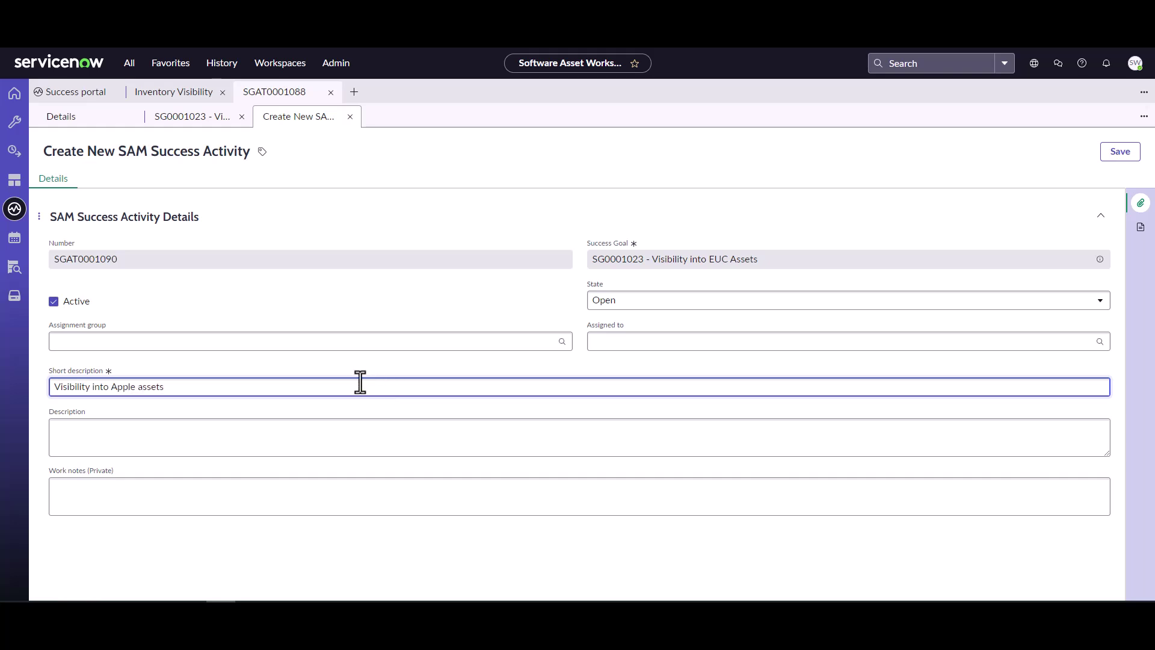
drag(234, 392, 52, 382)
key(ctrl+c)
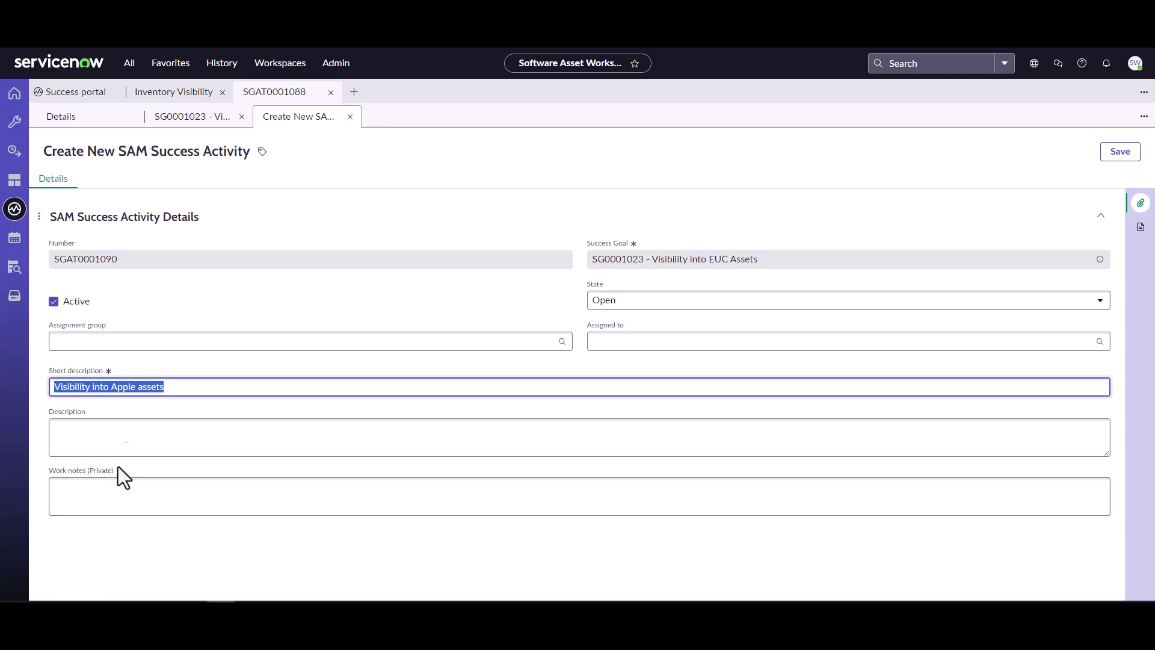
click(121, 441)
key(ctrl+v)
text(by importing Jamf dat)
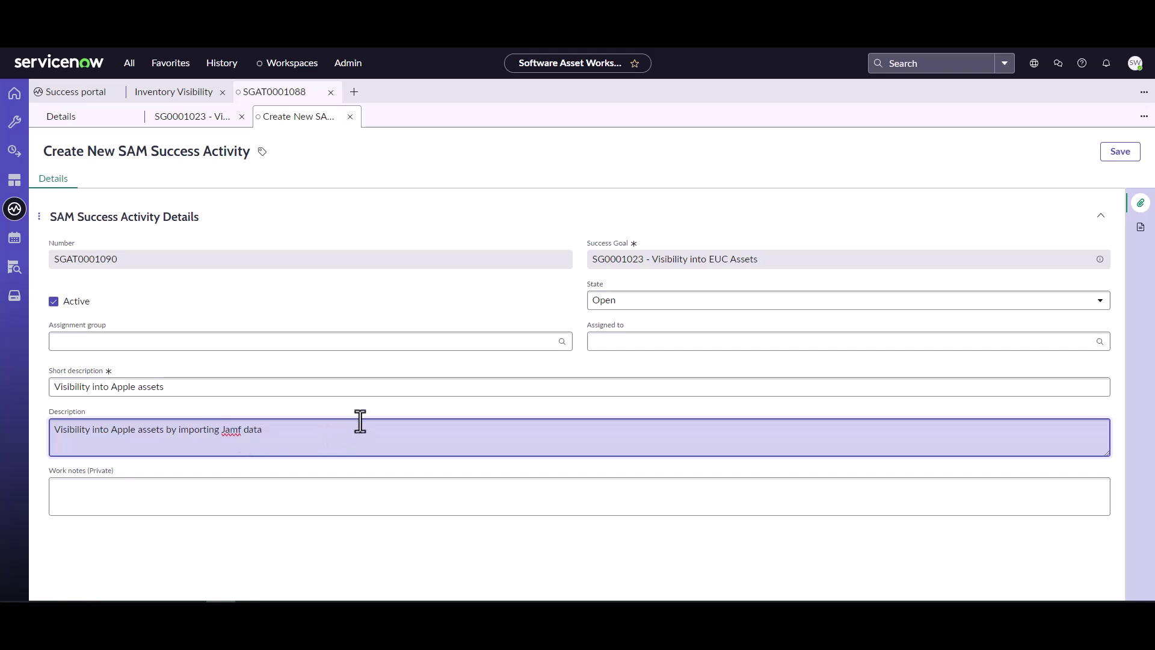
Step: Set the activity's assignment group to Jamf Support and save it
click(562, 342)
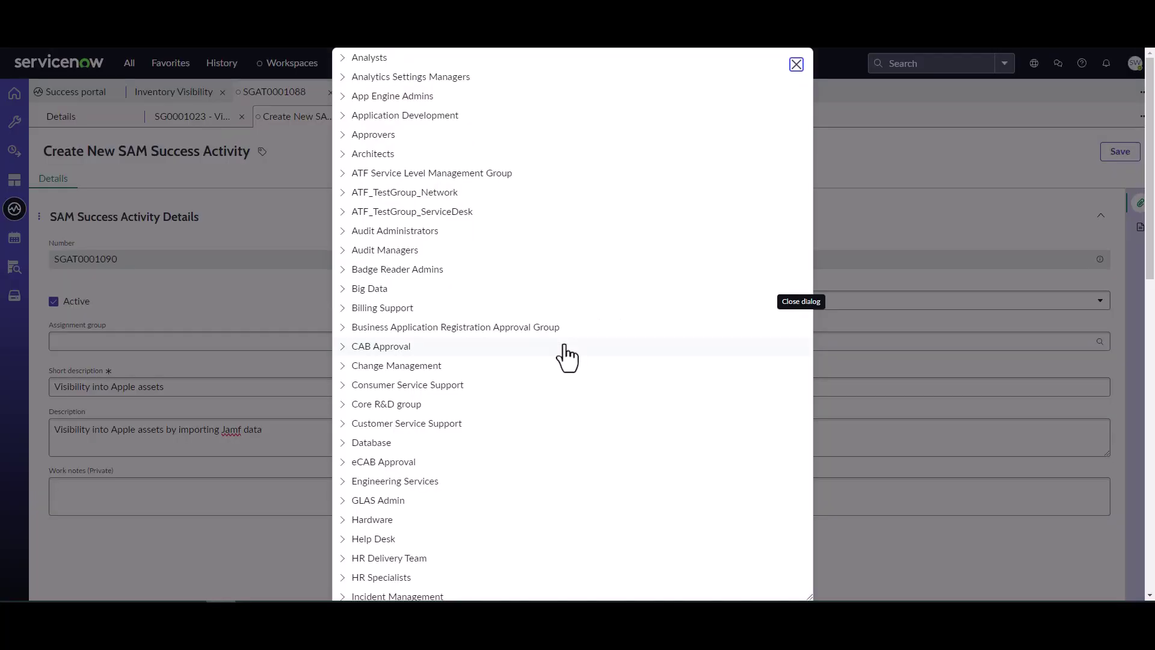
scroll(565, 358, down, 1)
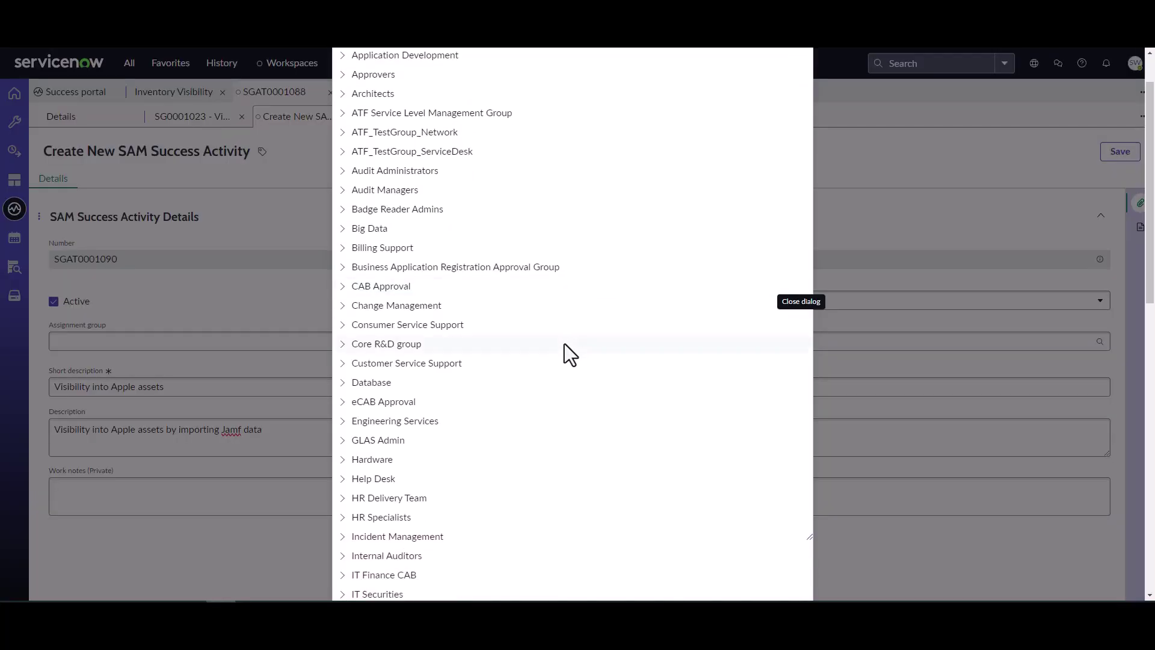
scroll(565, 344, down, 2)
click(361, 532)
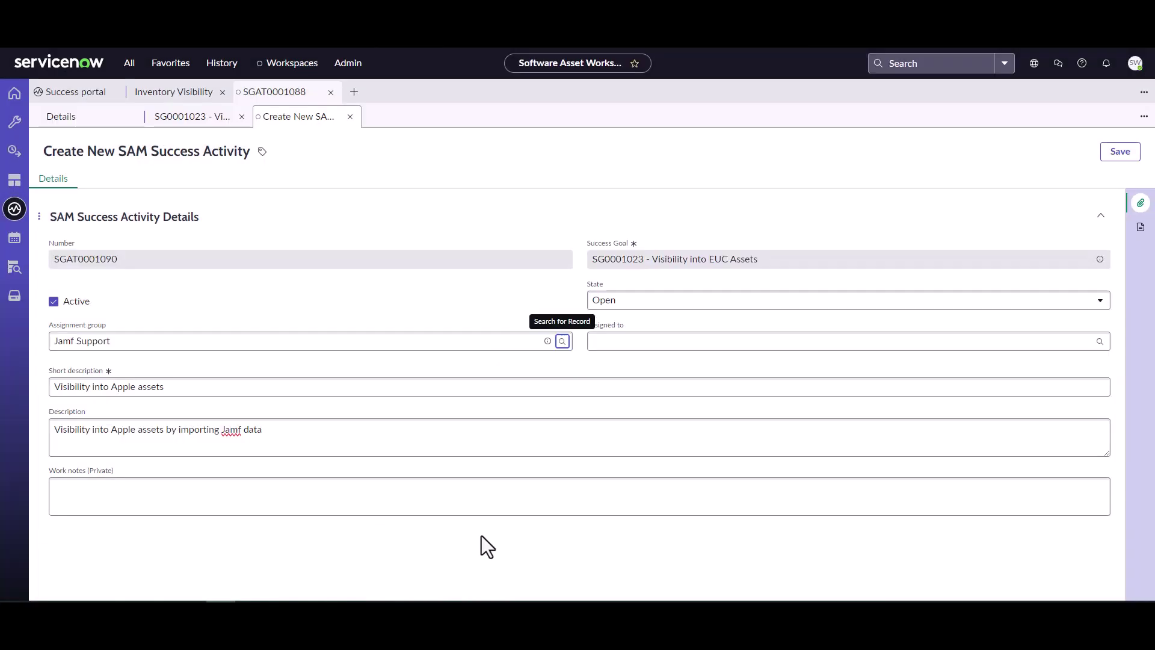
click(1119, 151)
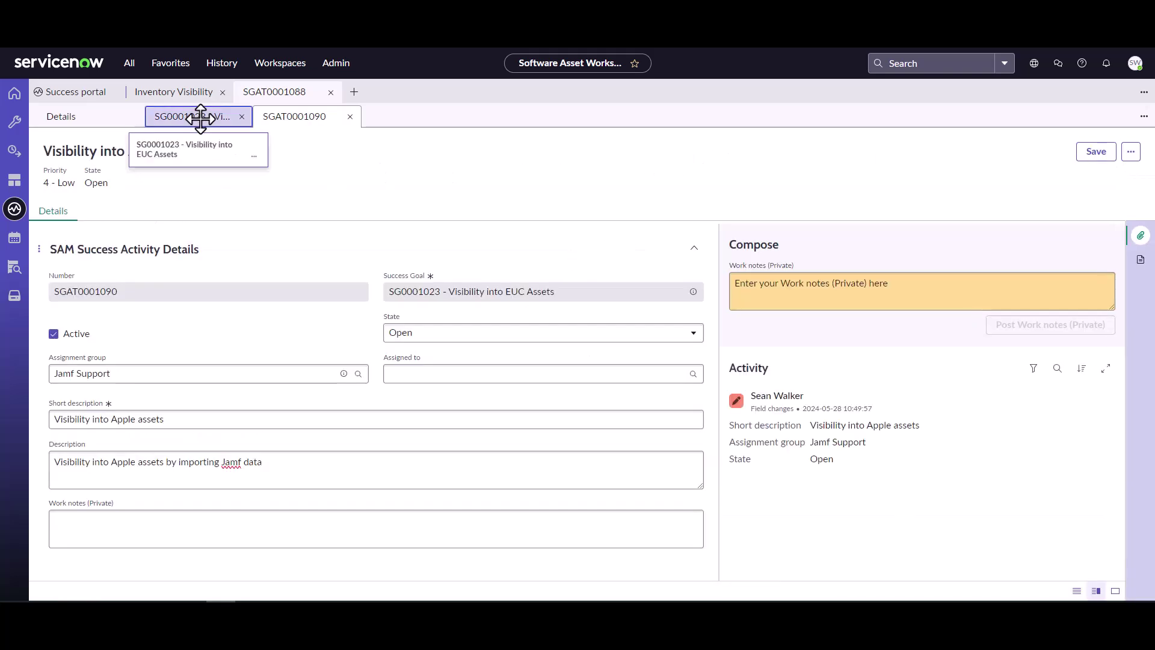
Step: Refresh goal SG0001023's activity list, then close the goal and SGAT0001090 sub-tabs
click(200, 119)
click(1010, 209)
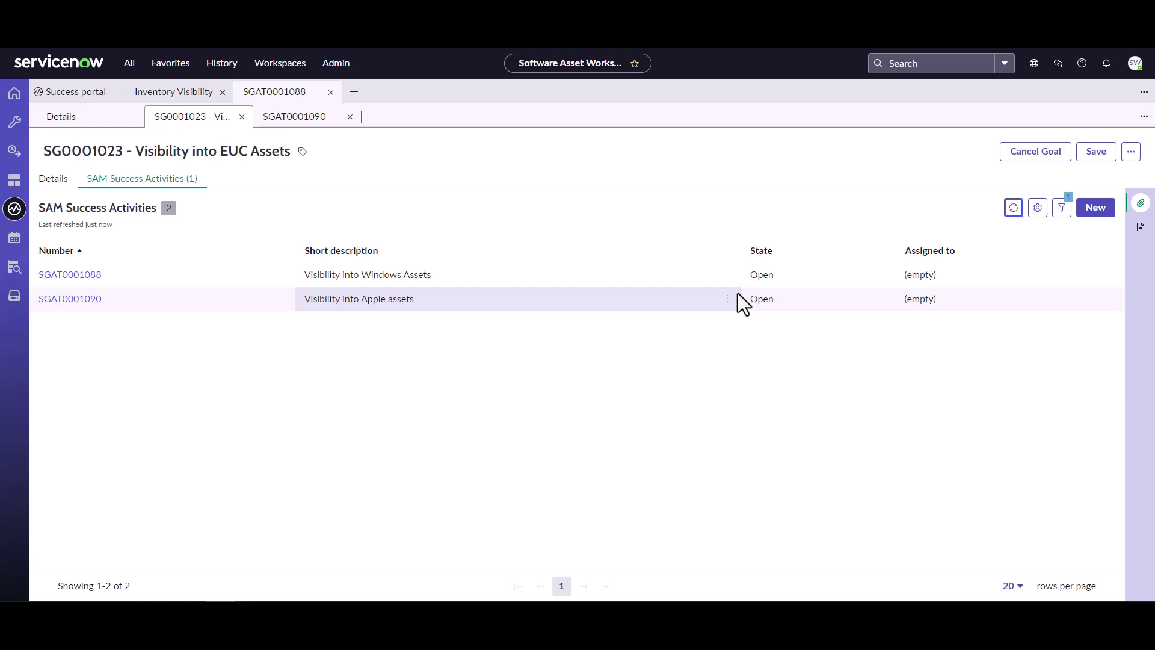
click(90, 276)
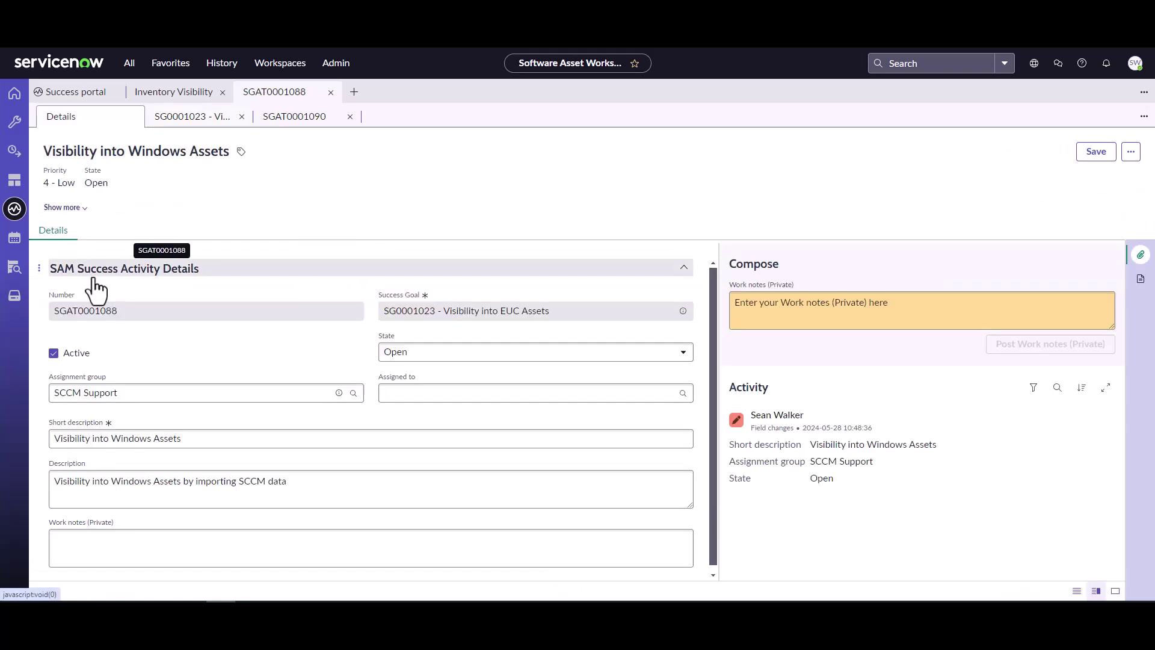
click(773, 287)
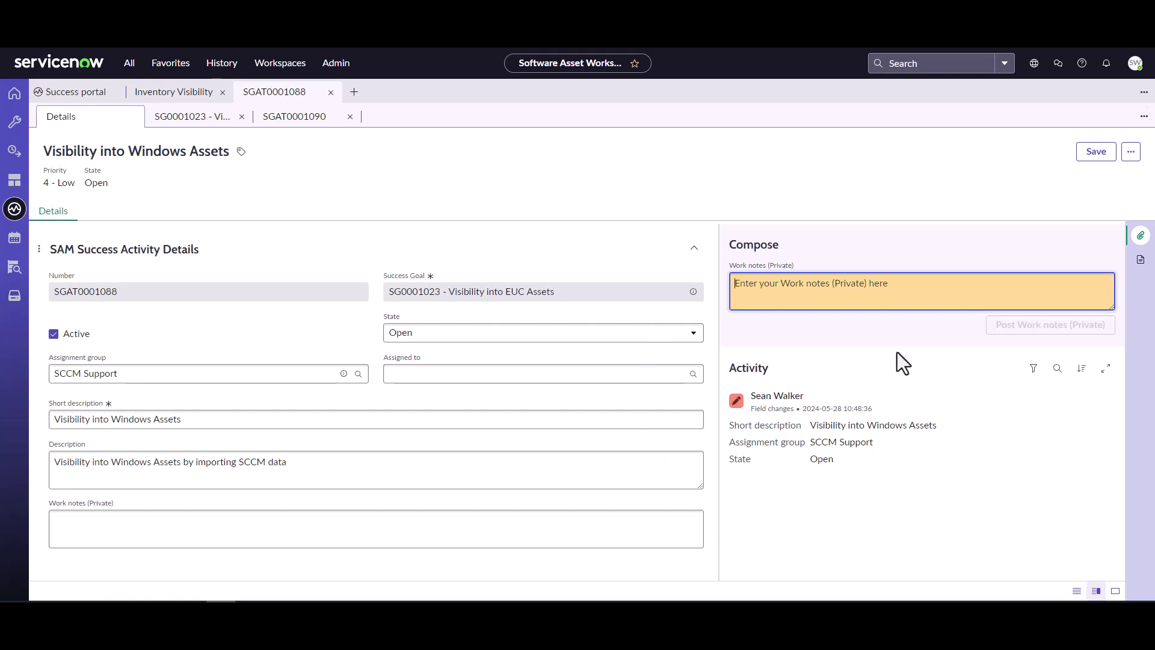
drag(163, 92, 240, 118)
click(241, 117)
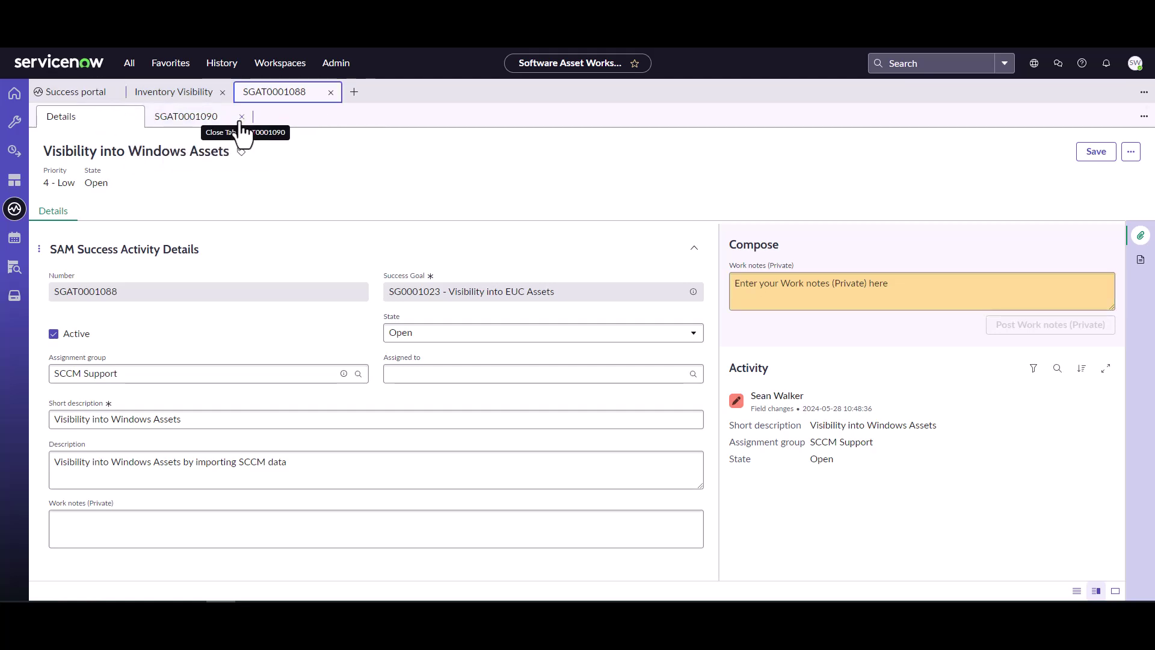
click(241, 117)
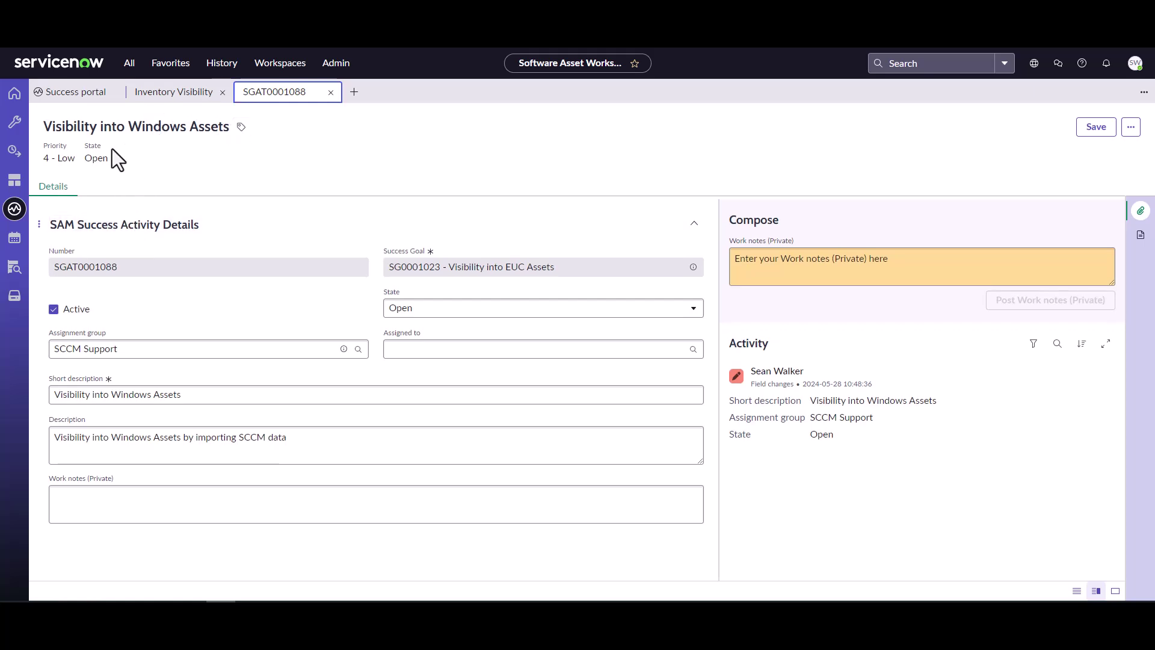
Step: Close leftover record tabs and open Corel Winzip activity SGAT0001069 from the Open activities list
click(331, 92)
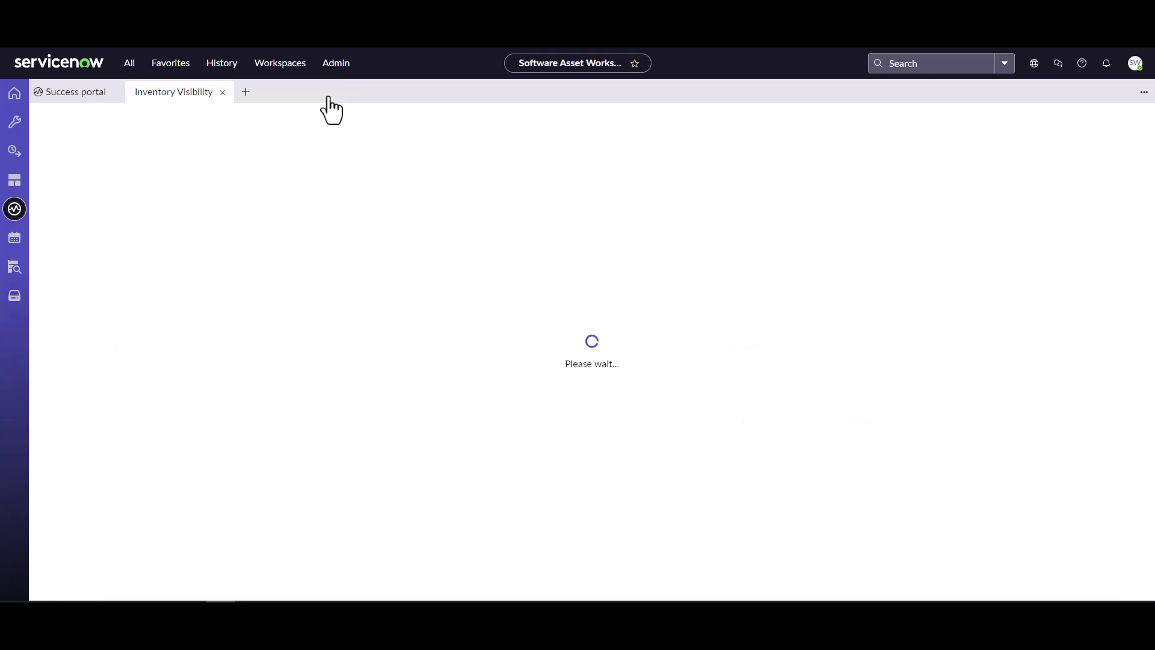
click(222, 92)
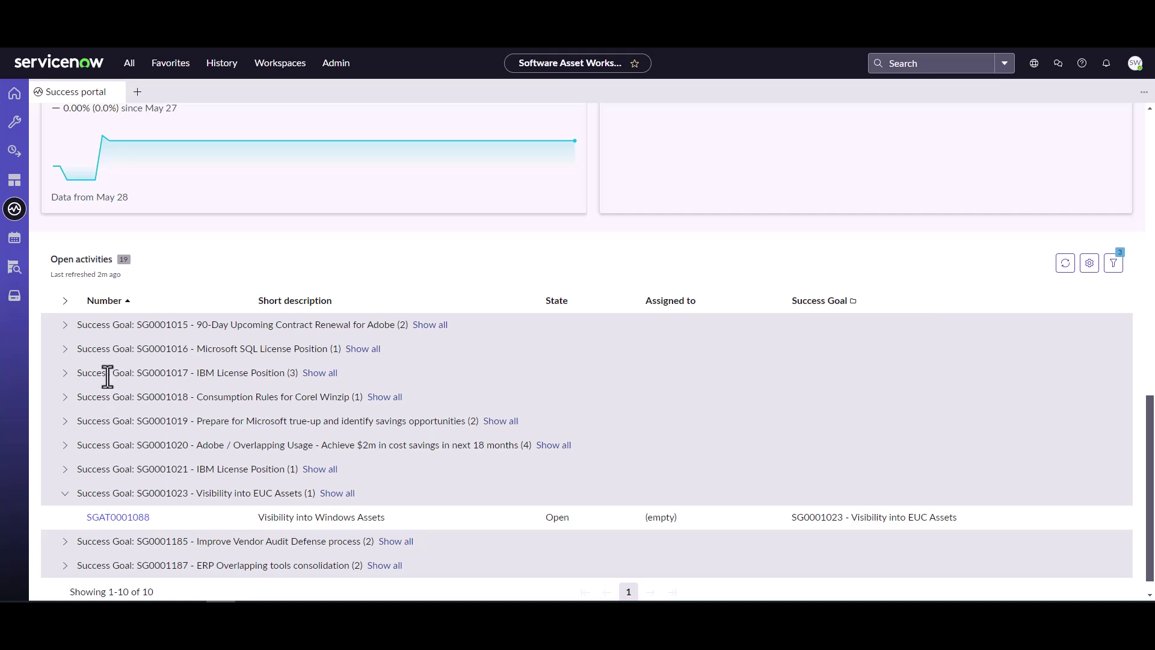
click(65, 325)
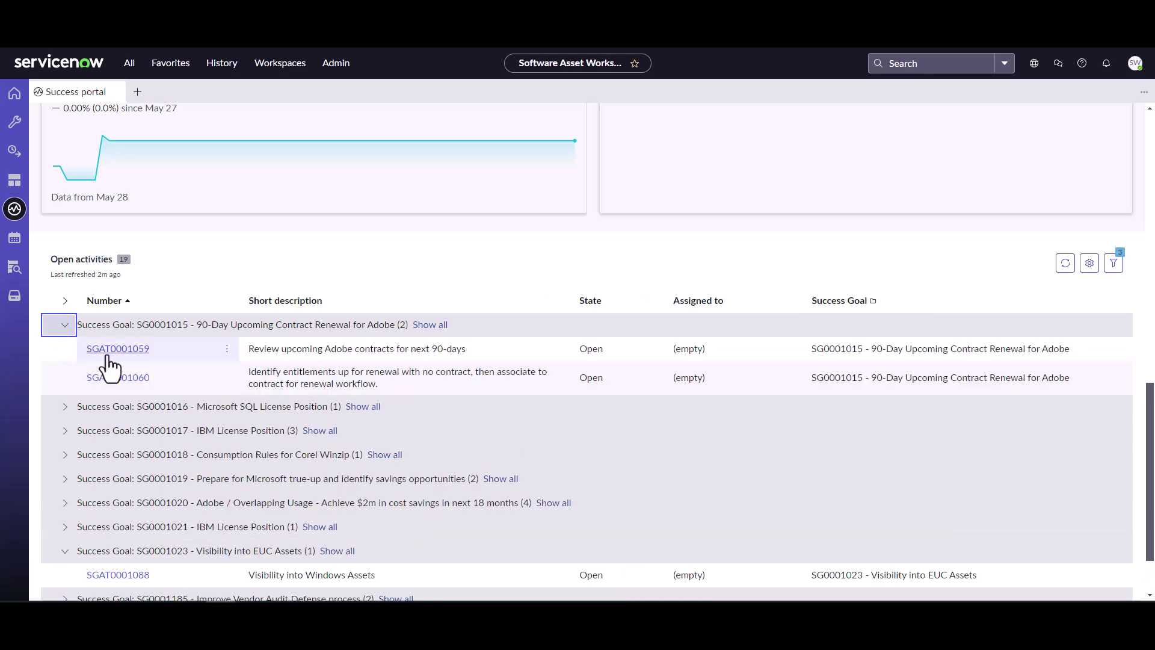
click(129, 350)
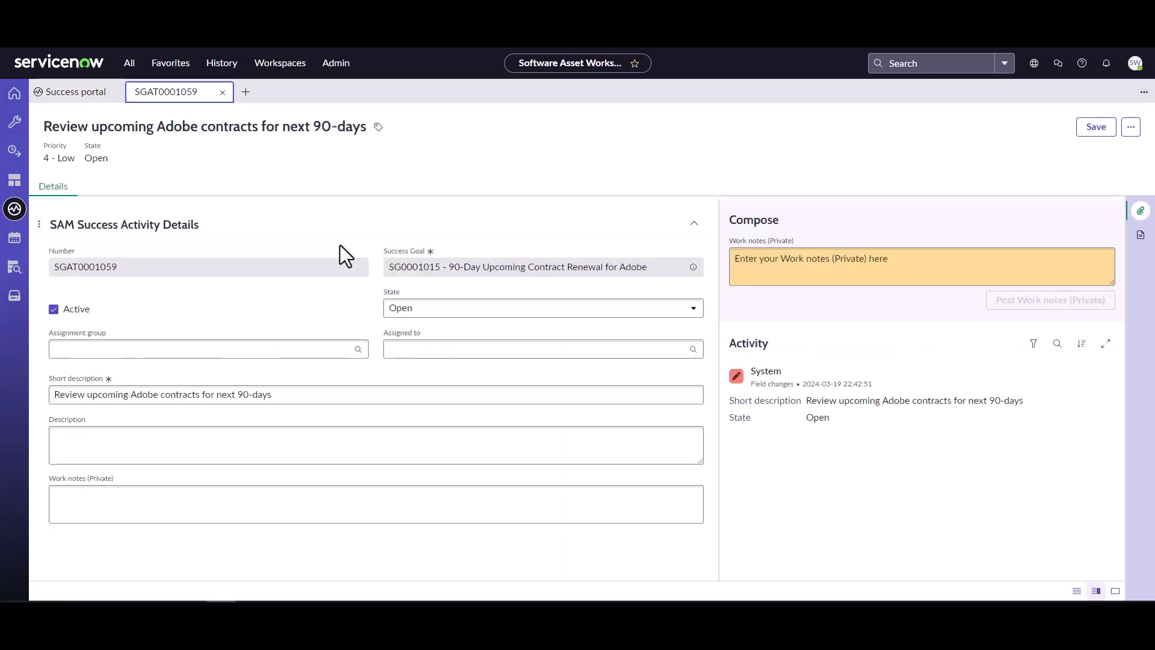
click(78, 92)
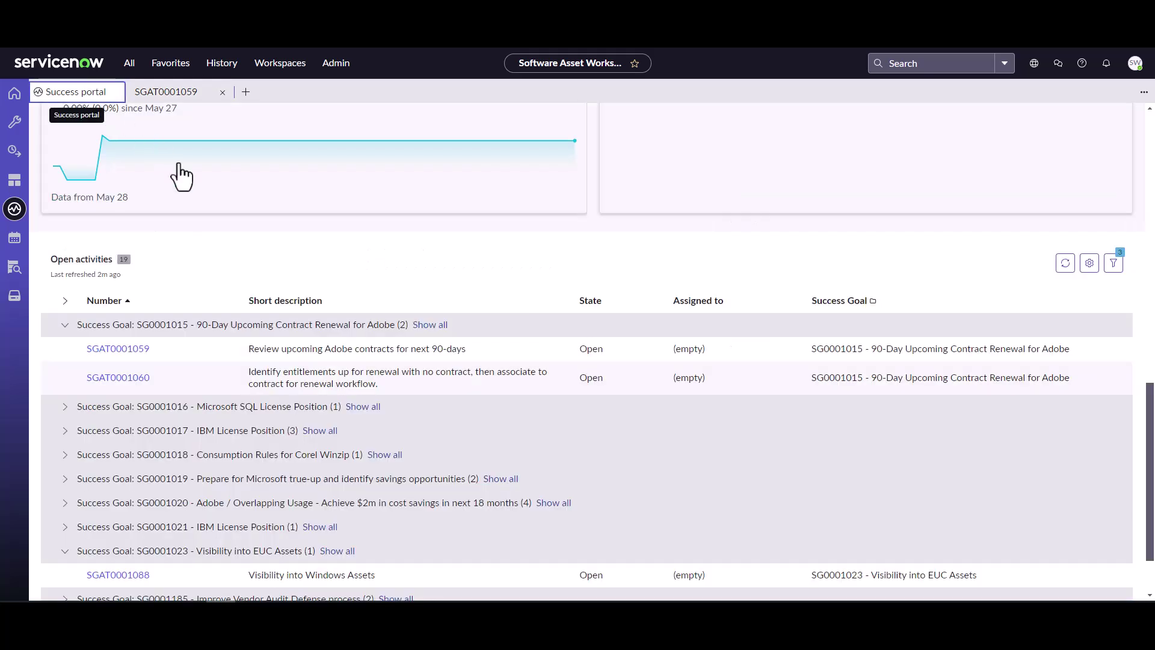
click(66, 408)
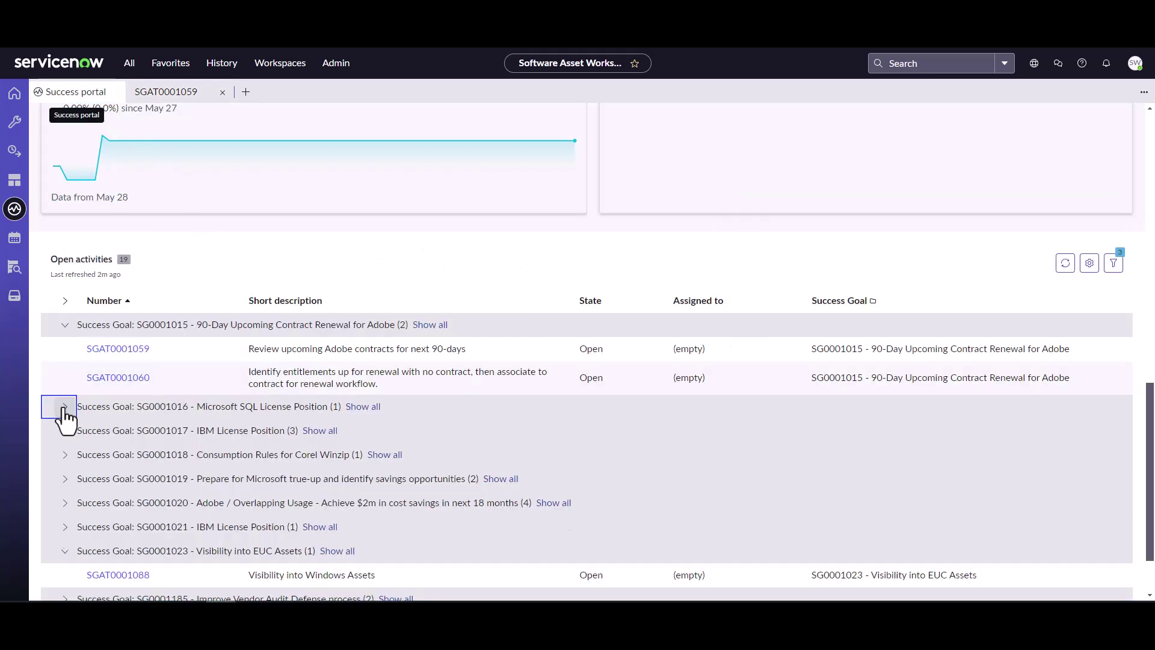
scroll(157, 426, down, 3)
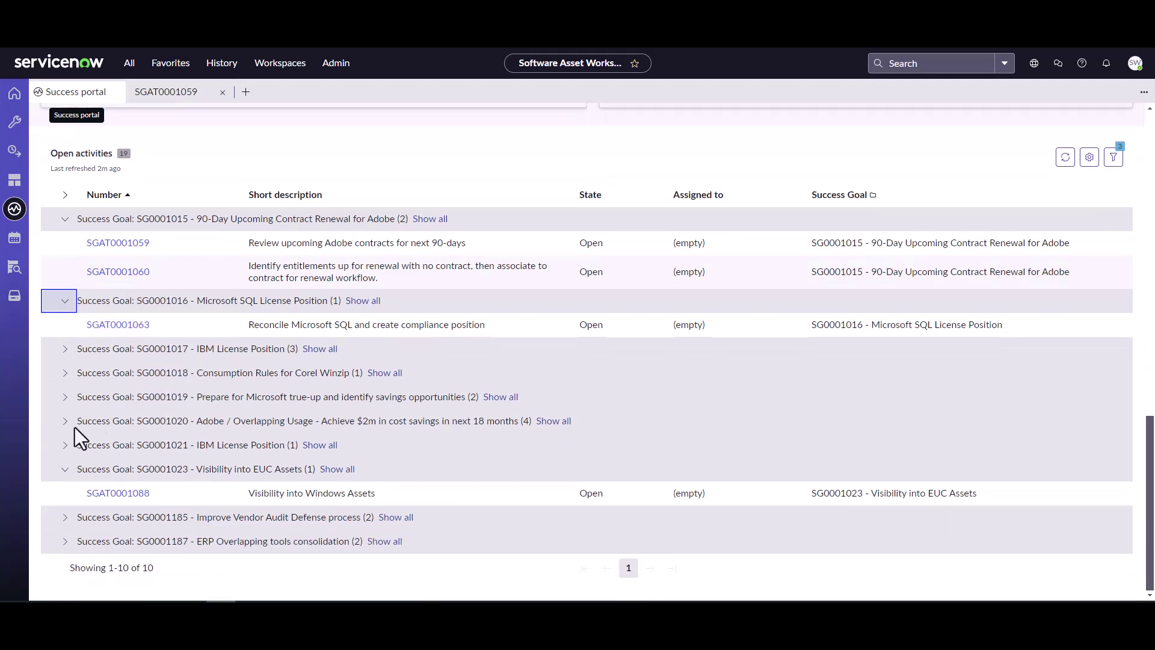
click(65, 373)
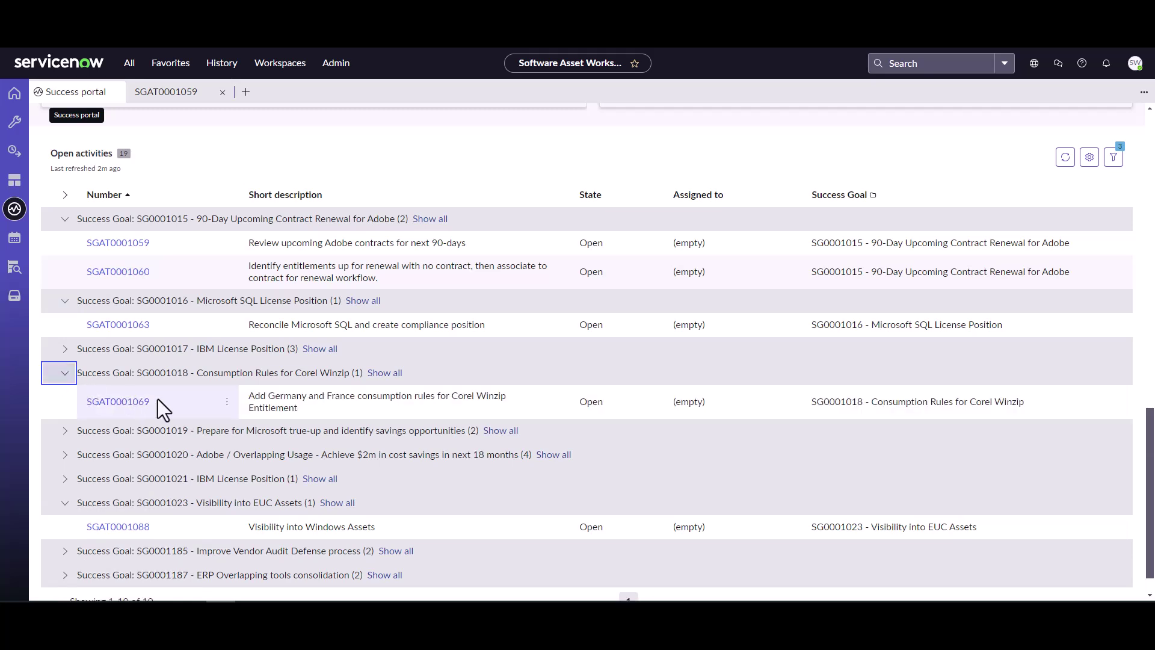
click(133, 402)
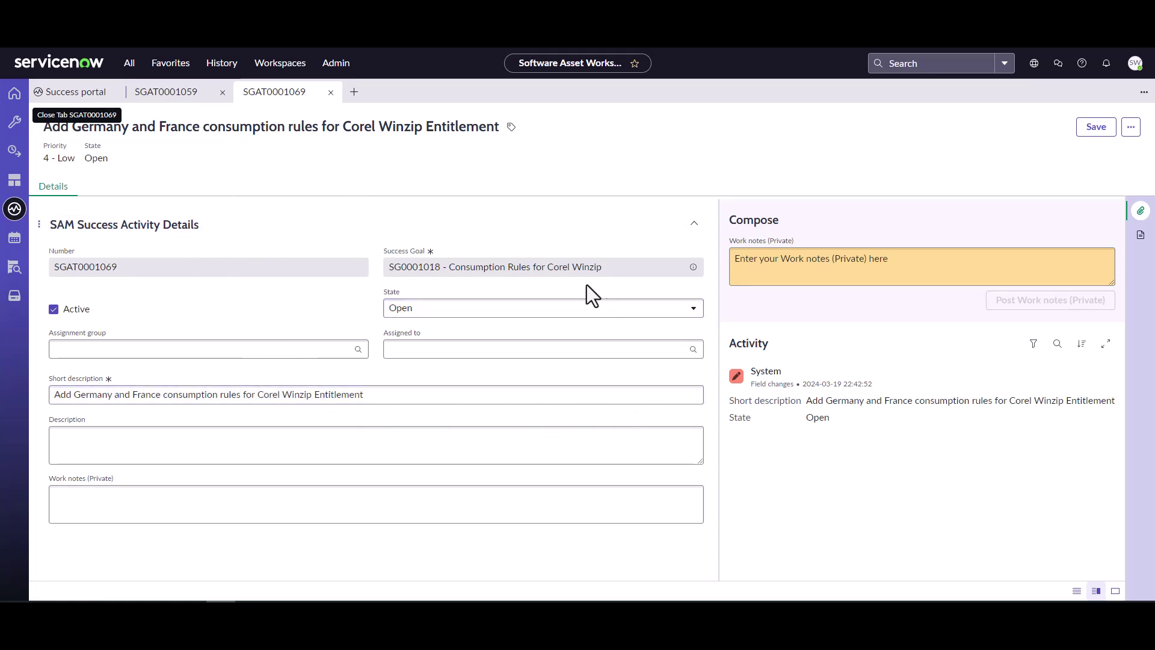
Step: Add work note 'completed consumption rule and test', set State to Closed Complete, and save
click(353, 441)
click(362, 497)
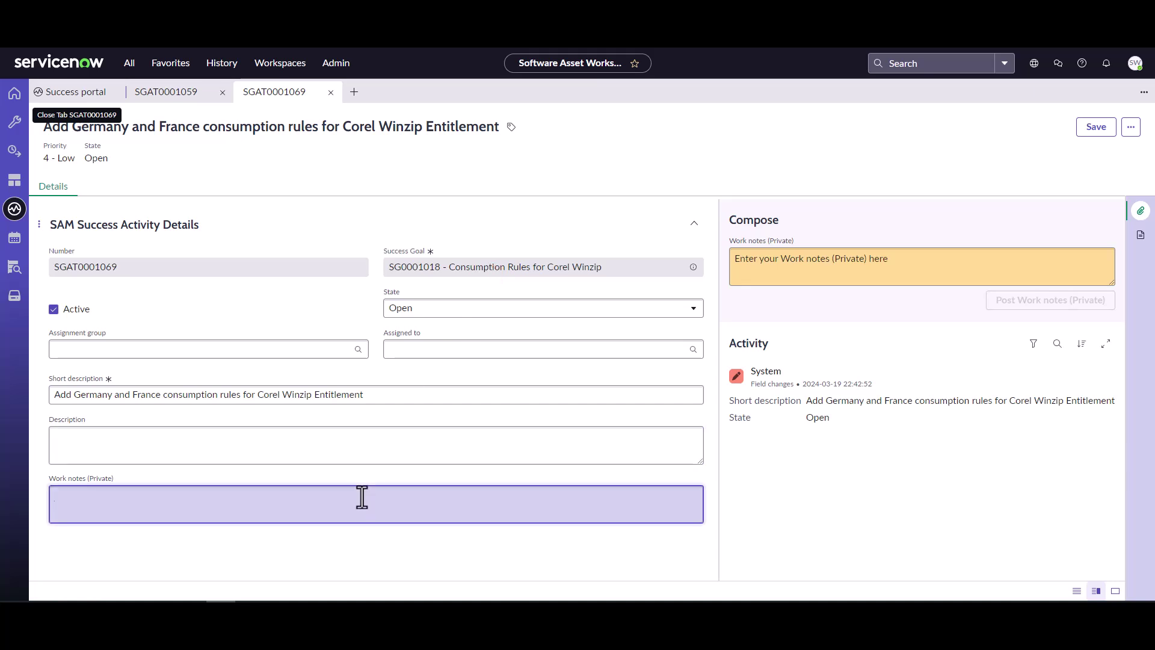
text(completed consumption rule and test)
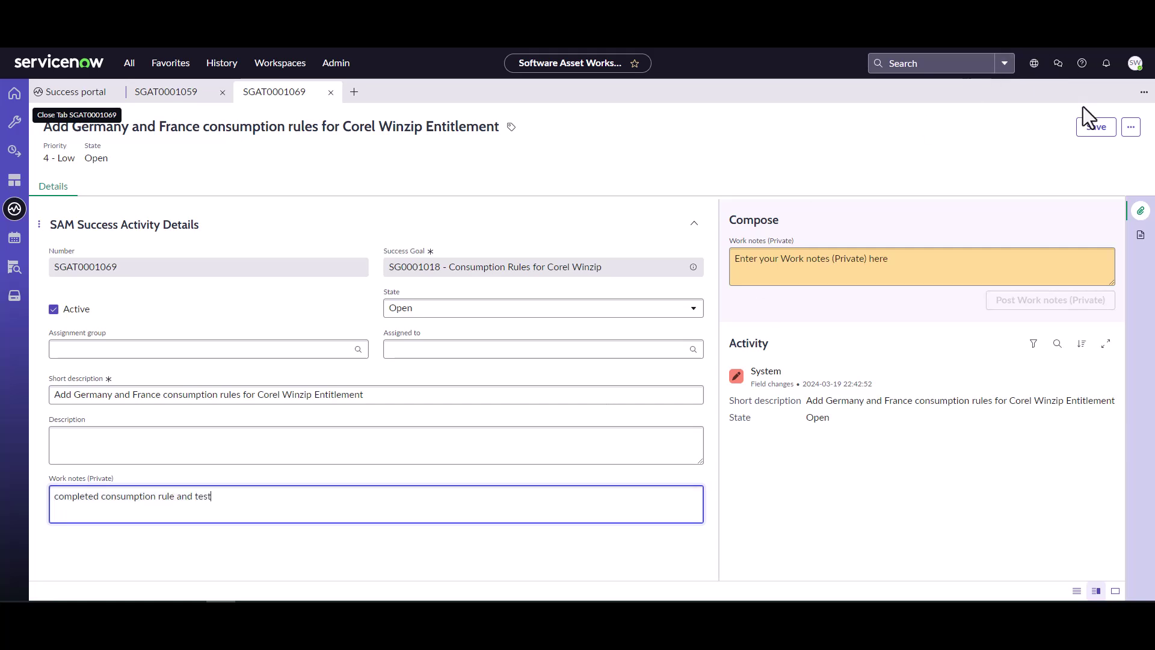
click(456, 313)
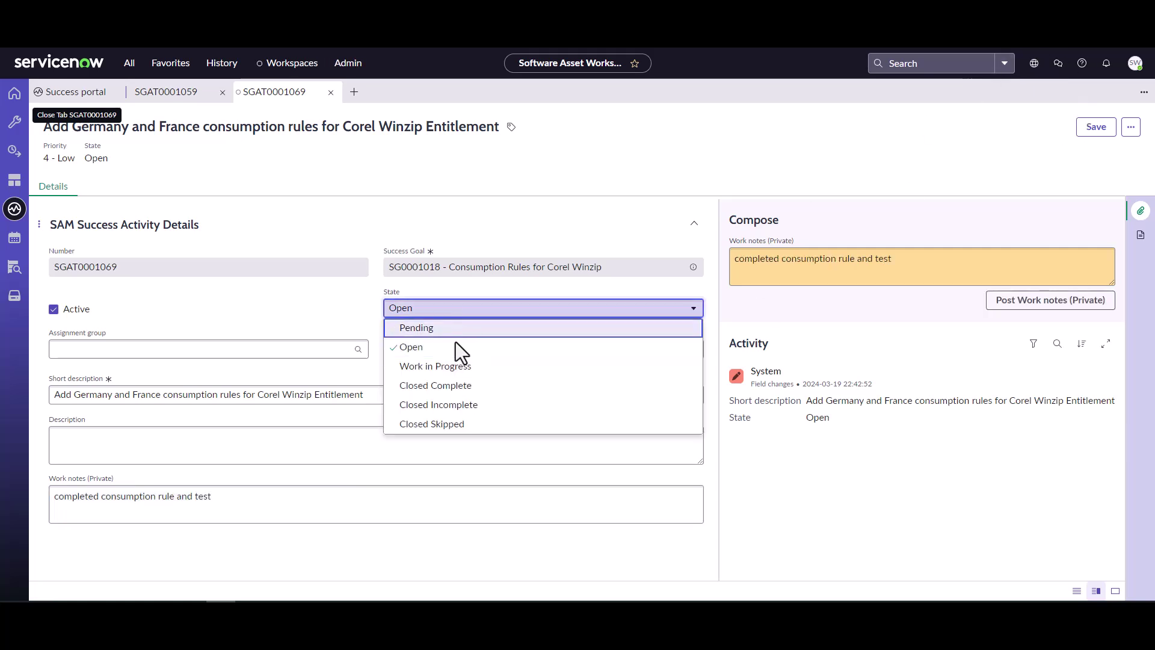
click(459, 390)
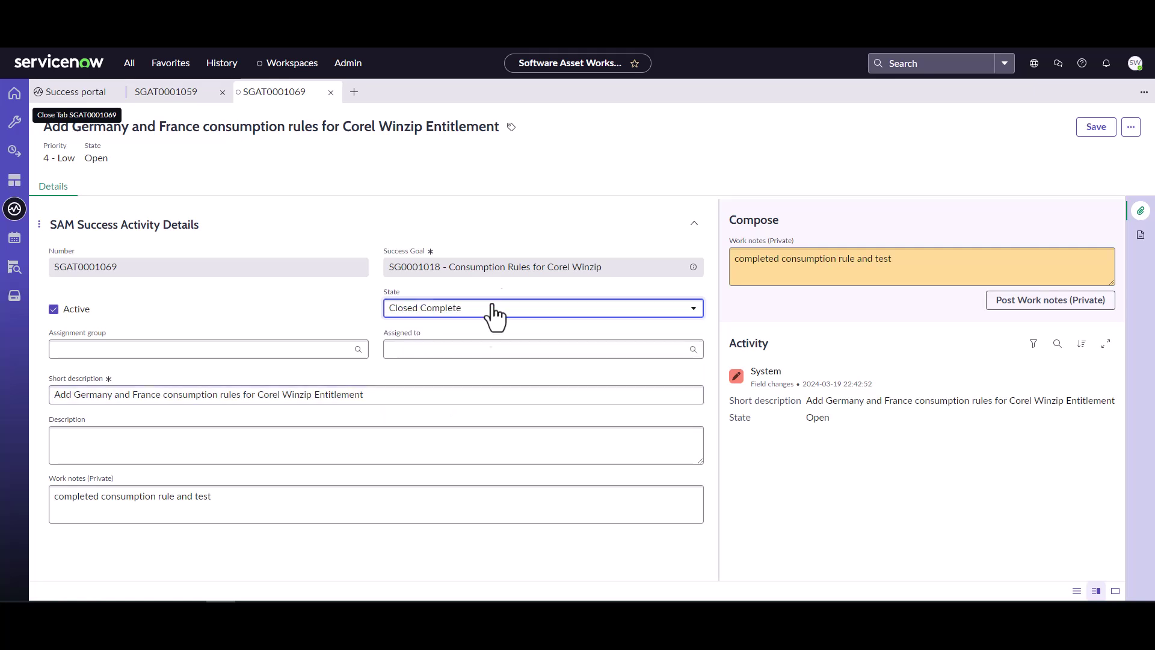
click(516, 310)
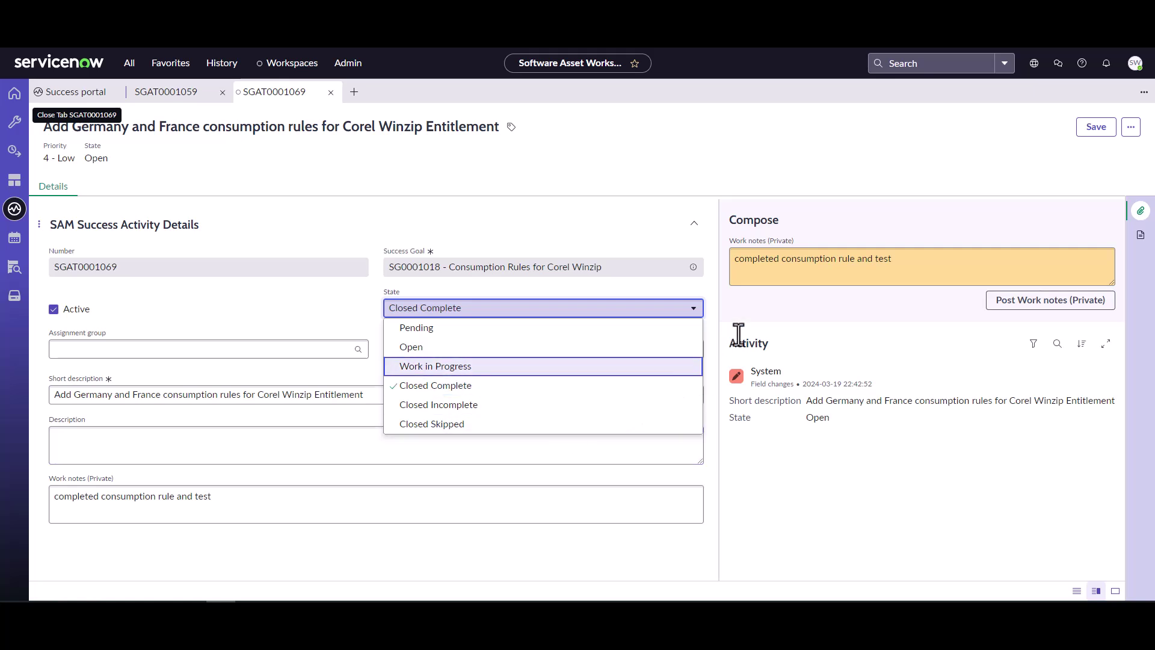
click(993, 159)
click(1096, 127)
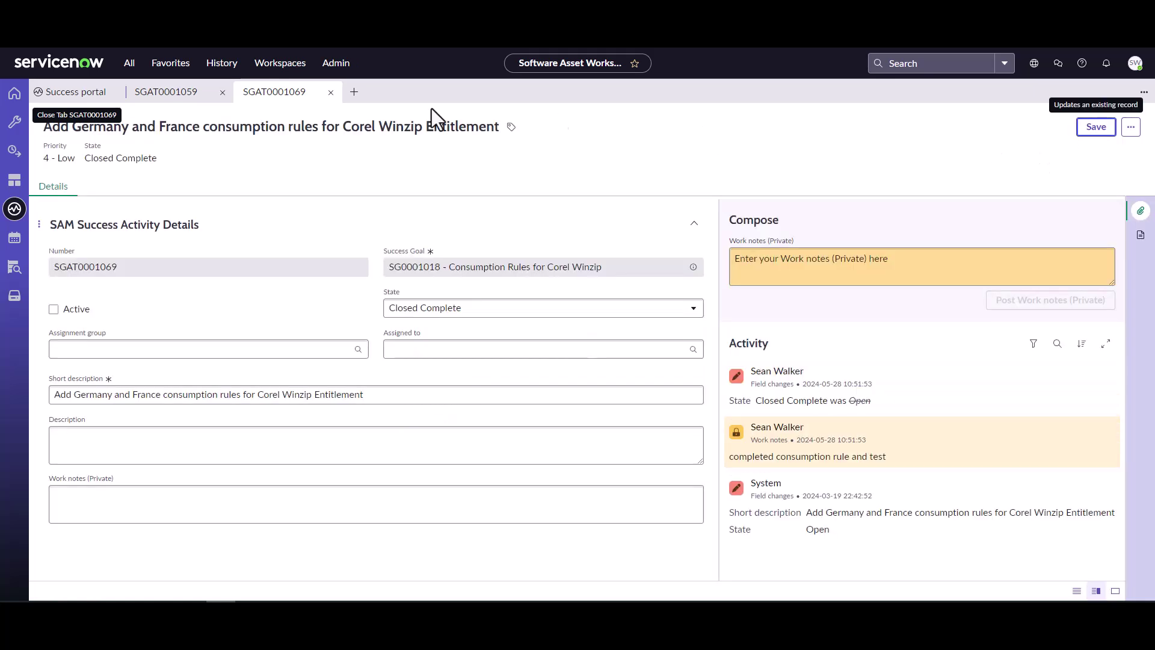
Step: Open goal SG0001018, confirm its activity SGAT0001069 is Closed Complete, and return to Details
click(693, 267)
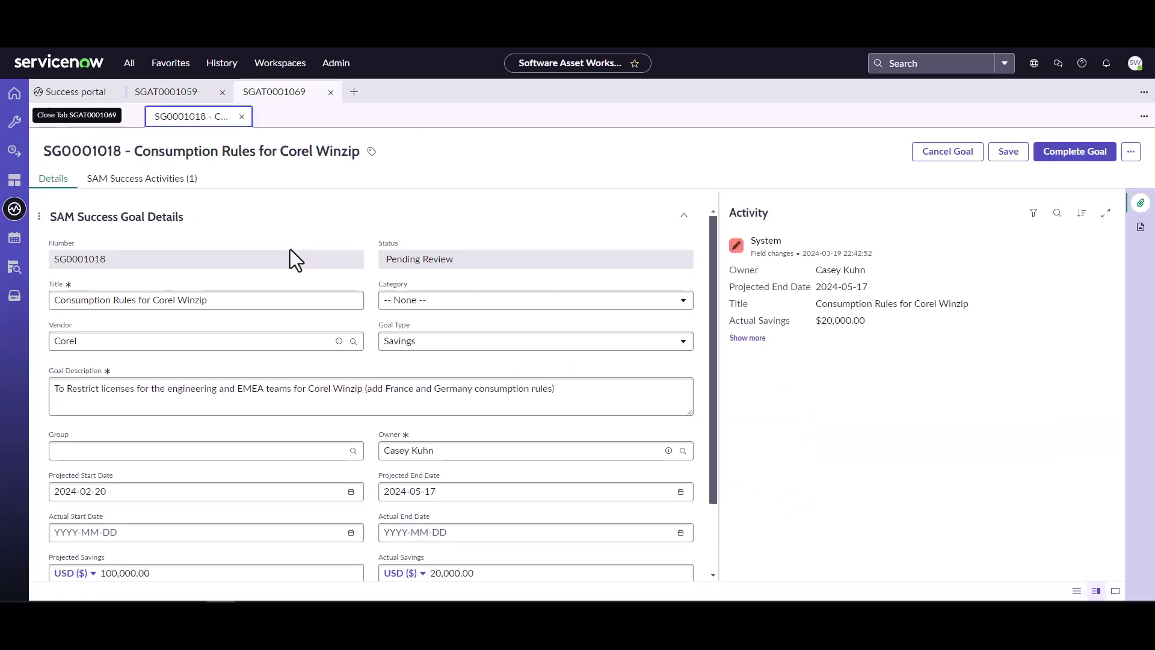
scroll(290, 249, down, 1)
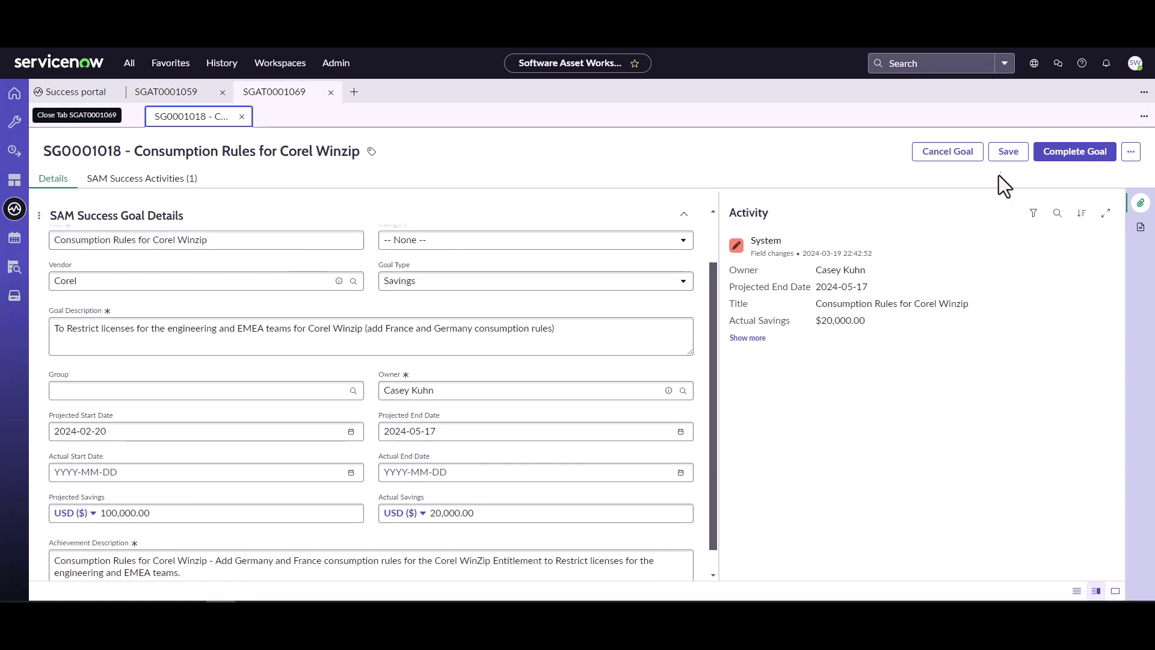
click(166, 179)
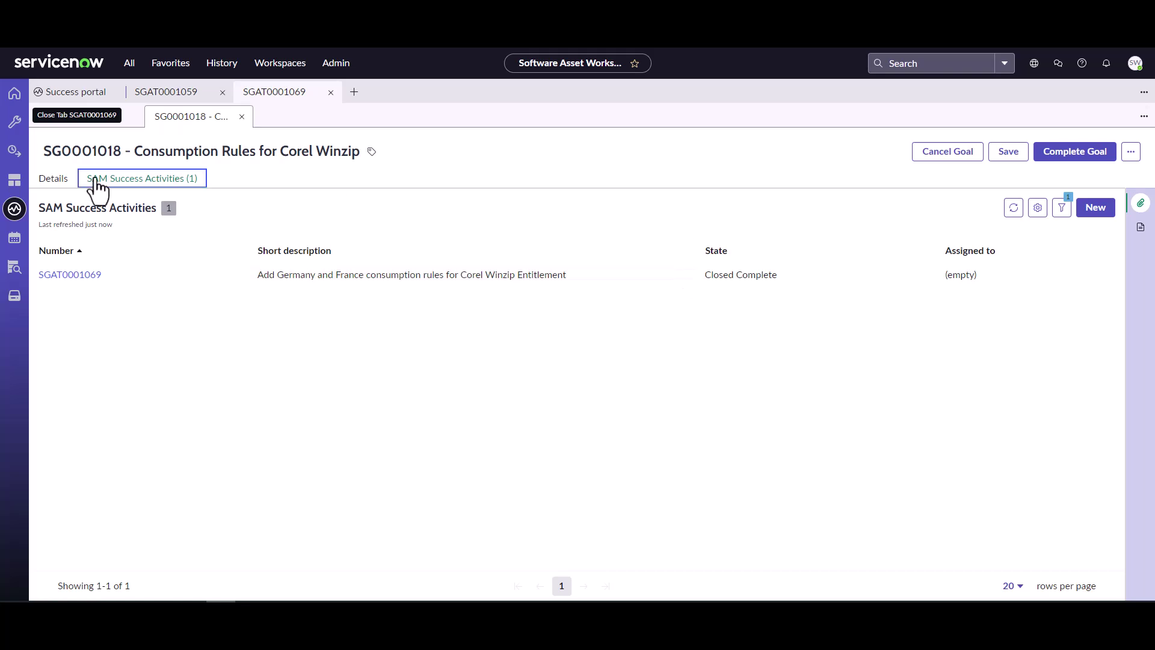
click(60, 182)
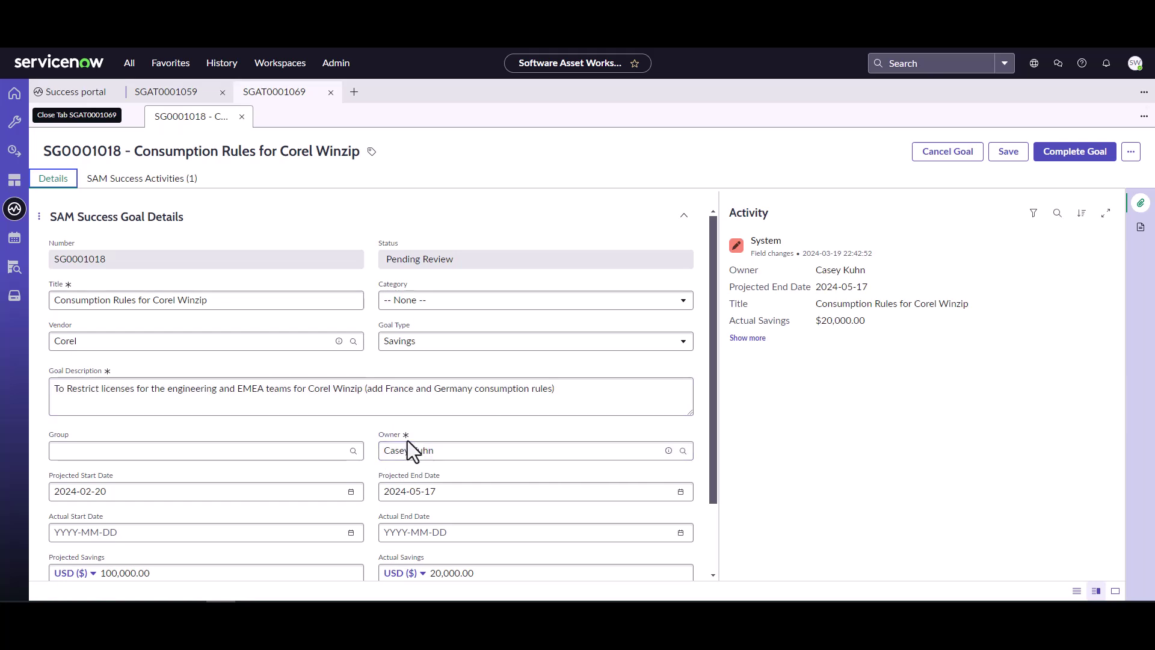
Step: Copy the projected dates into Actual Start Date 2024-02-20 and Actual End Date 2024-05-17
scroll(407, 440, down, 2)
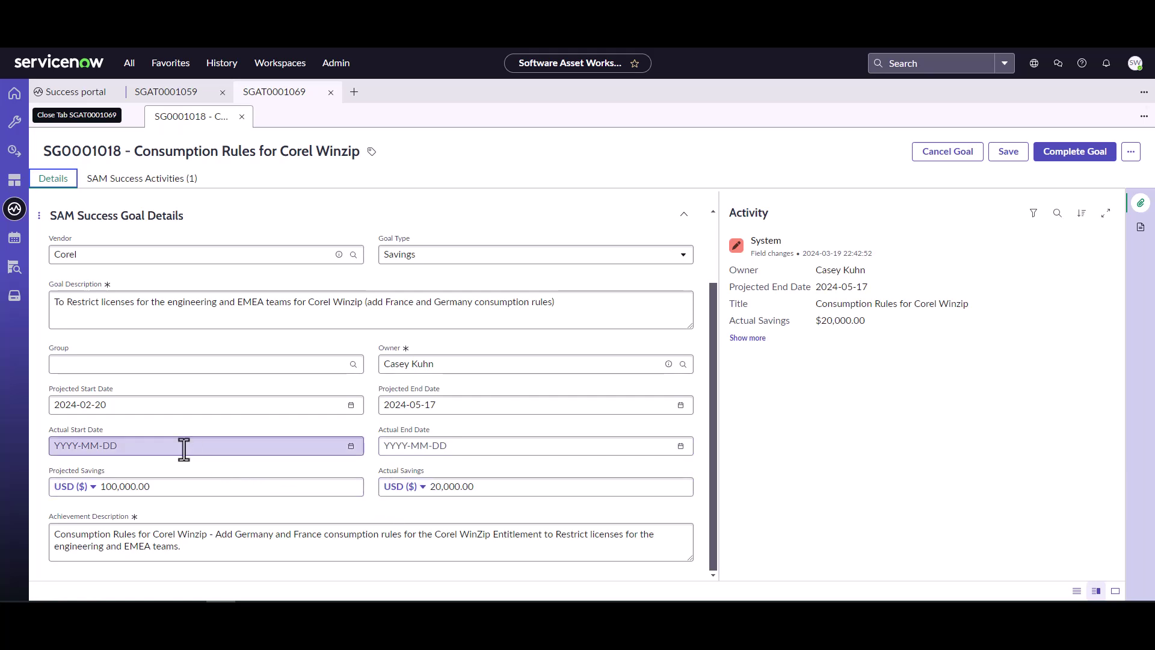
click(351, 446)
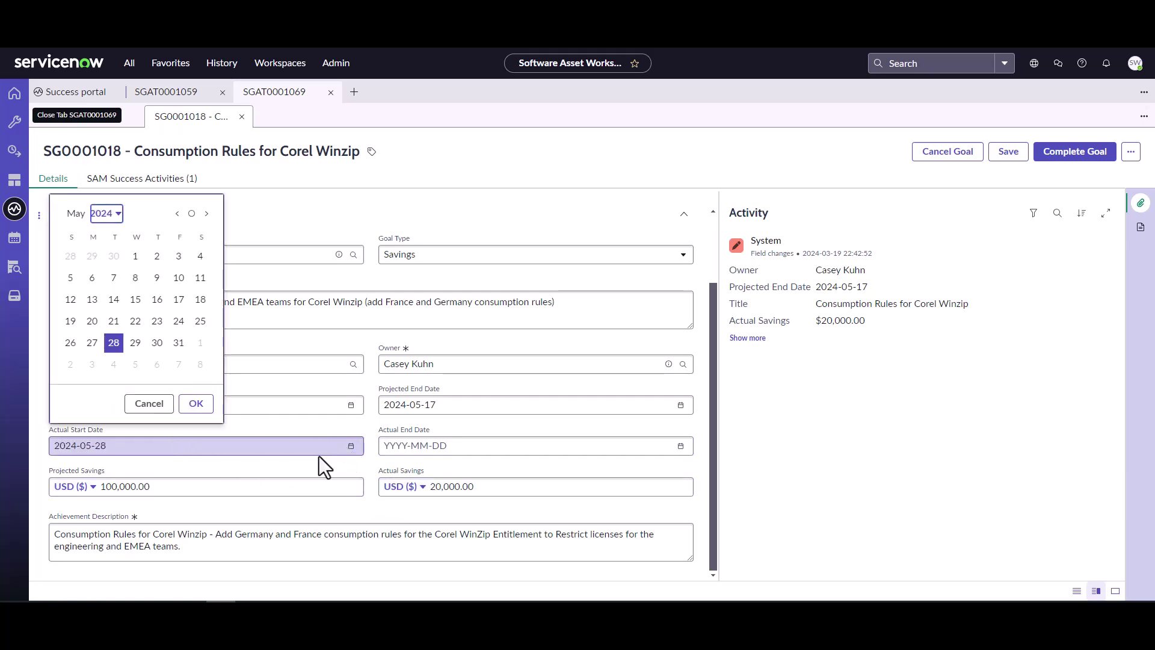
click(311, 405)
drag(282, 404, 30, 402)
key(ctrl+c)
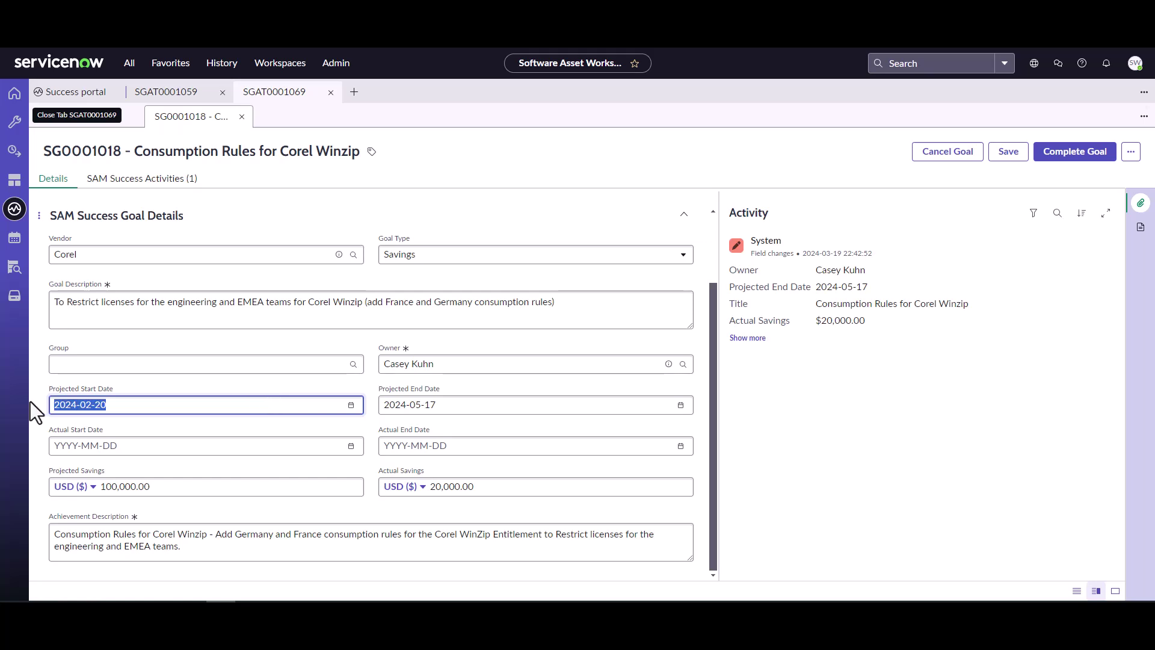
click(61, 450)
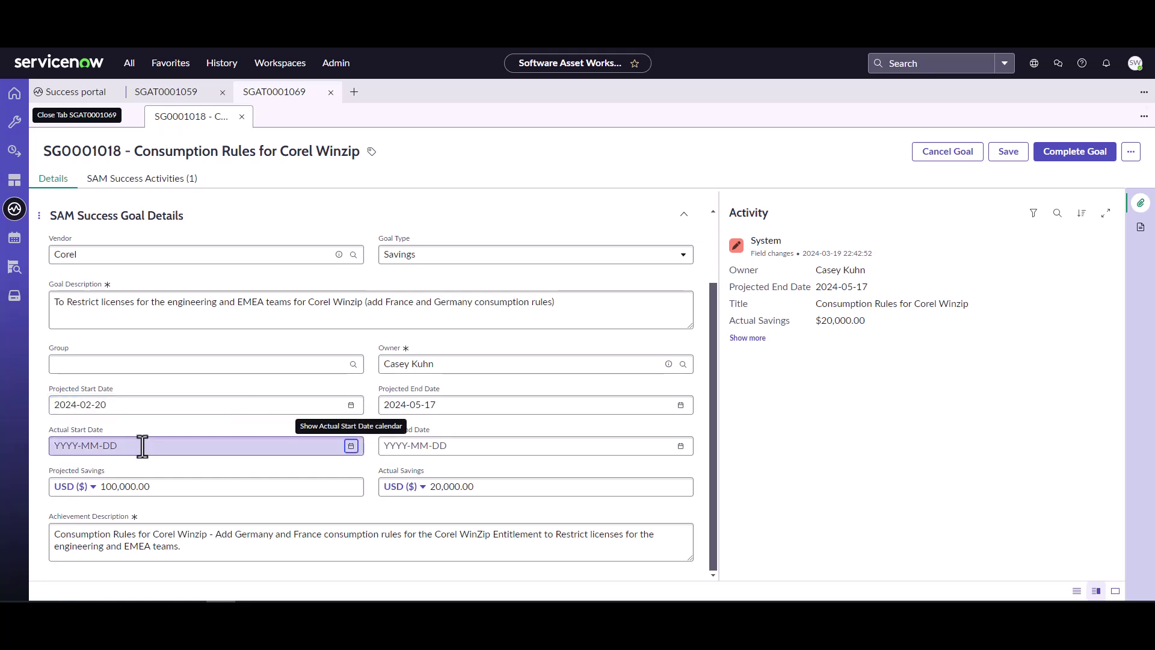
key(ctrl+v)
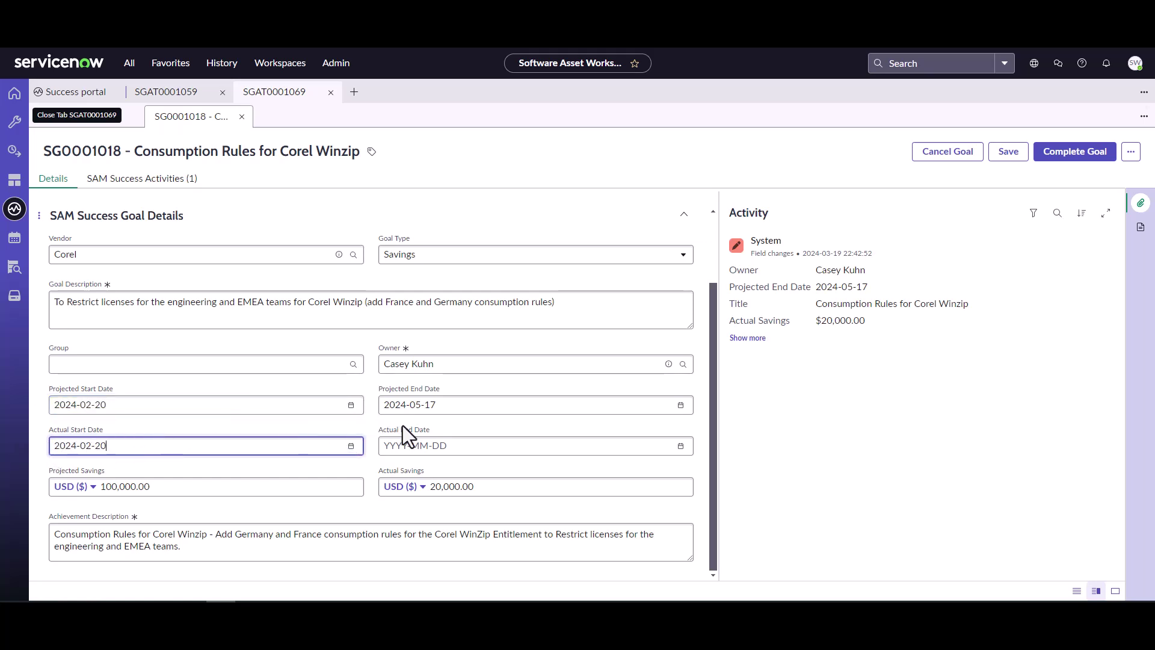
drag(445, 407, 386, 412)
key(ctrl+c)
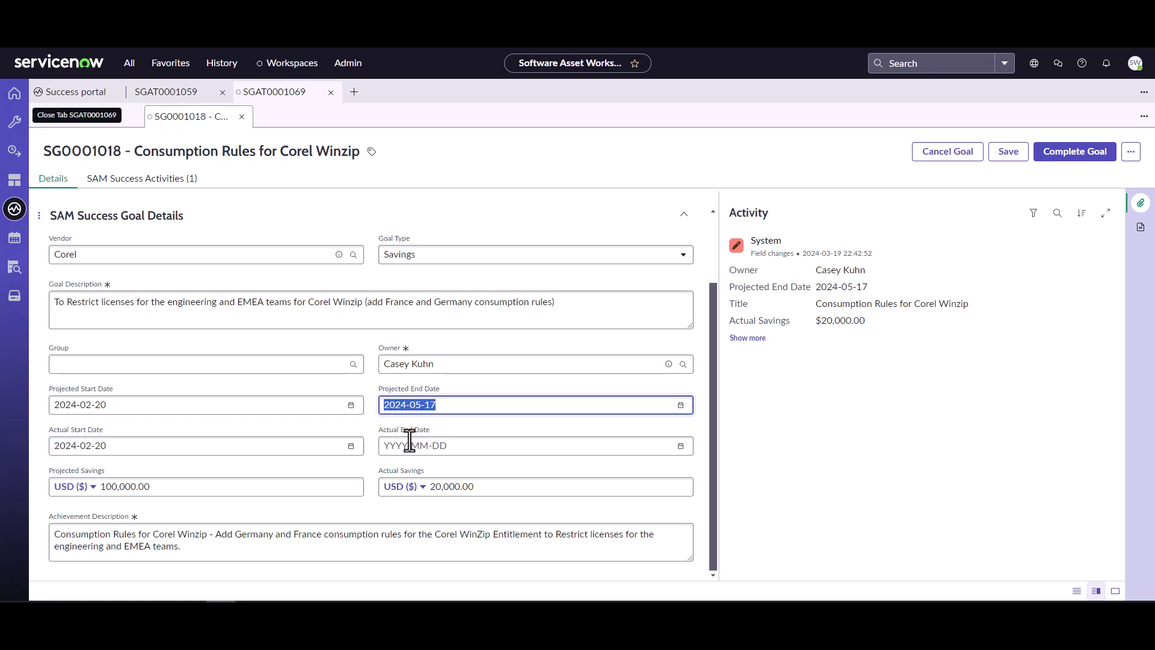
click(451, 445)
key(ctrl+v)
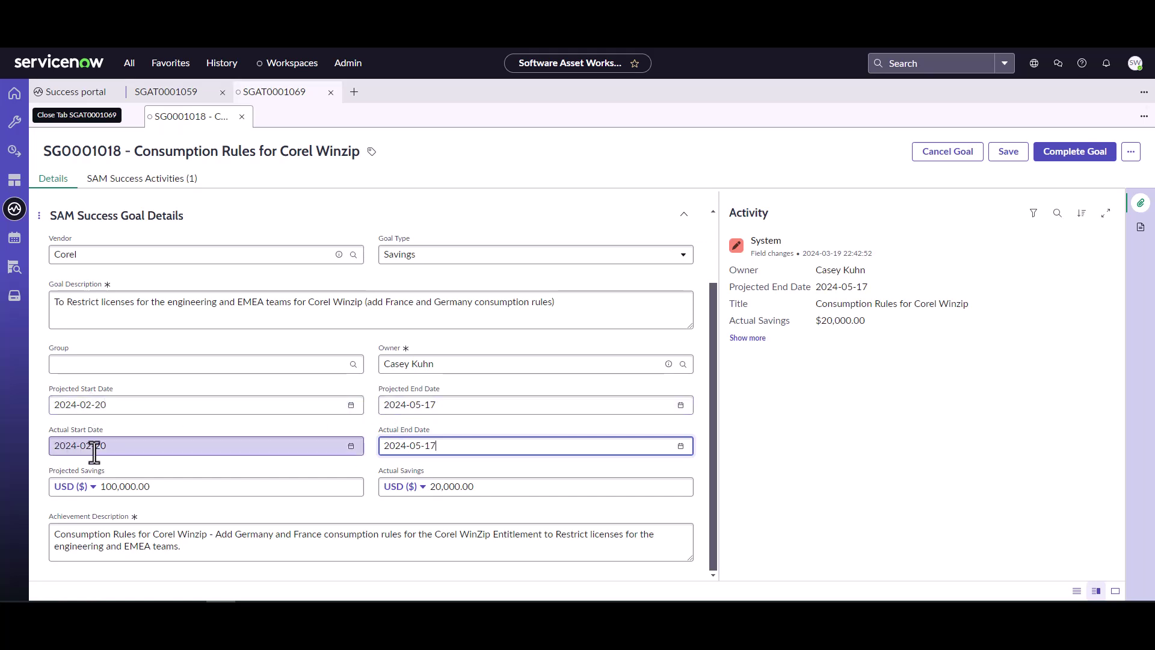
Step: Change Actual Savings to 100,000.00 and mark the goal Completed
click(438, 481)
key(BackSpace)
key(BackSpace)
key(BackSpace)
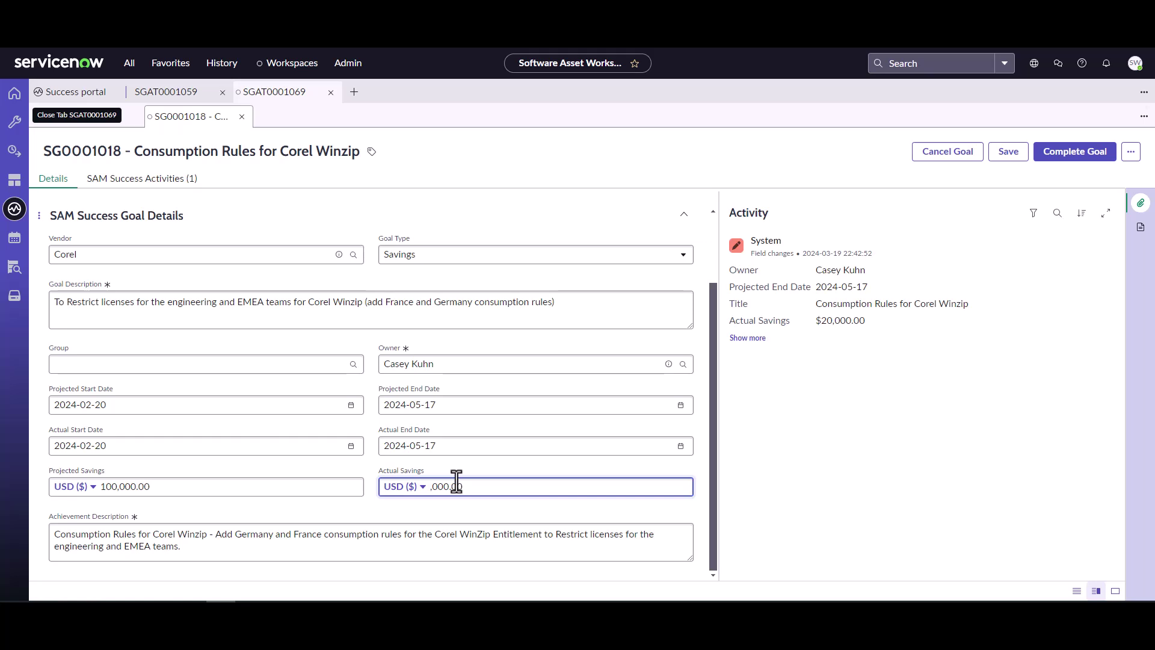
text(100)
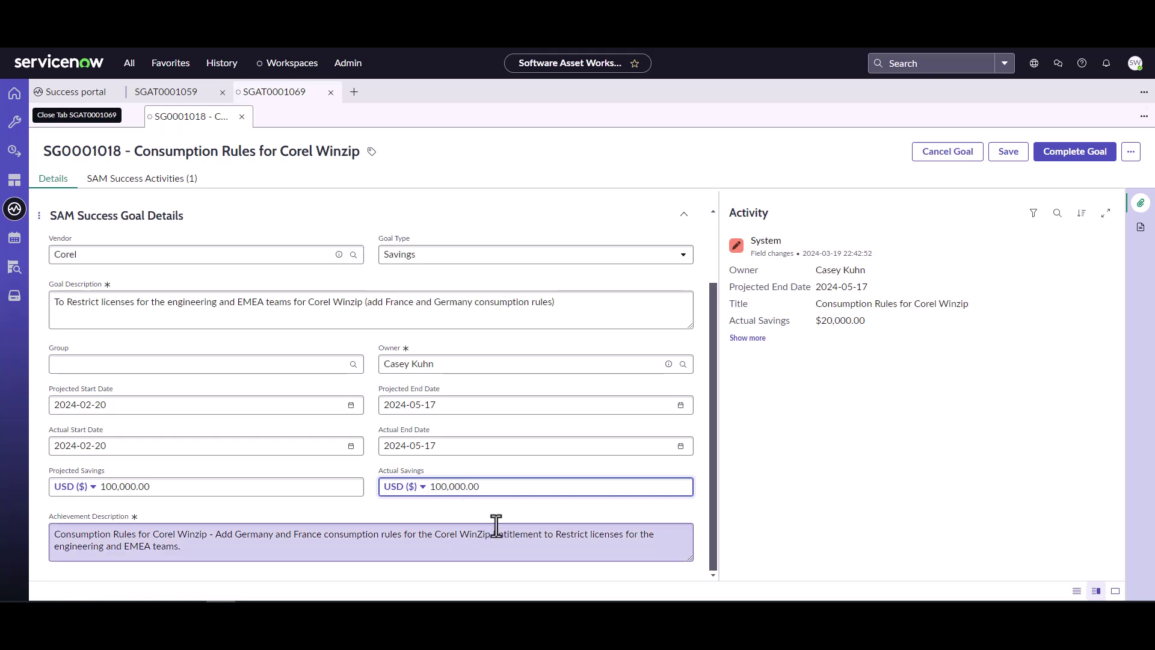
click(1078, 161)
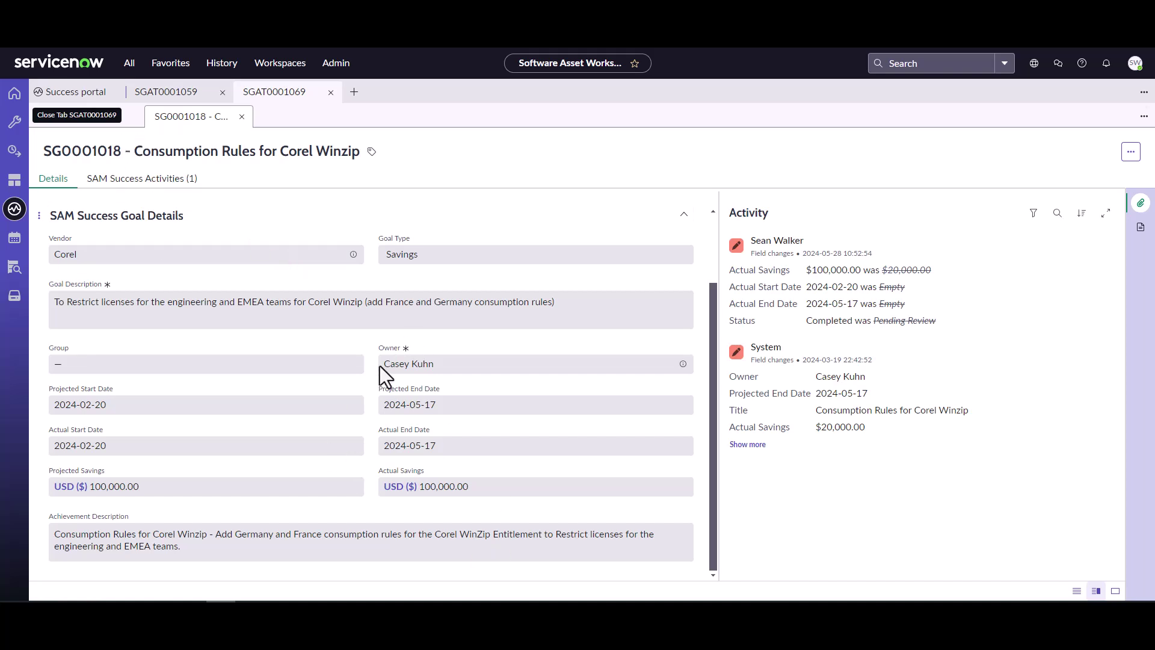
Step: Review the five completed goals behind Total success savings, then advance to the More information slide
click(97, 94)
scroll(228, 283, up, 3)
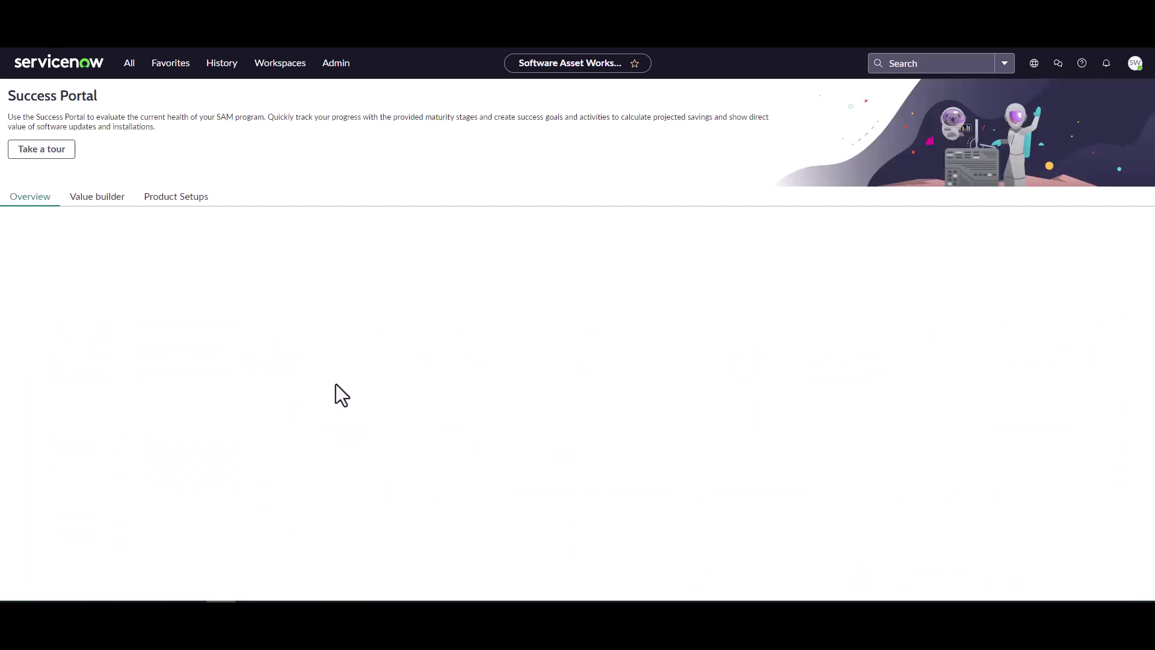
scroll(337, 390, down, 5)
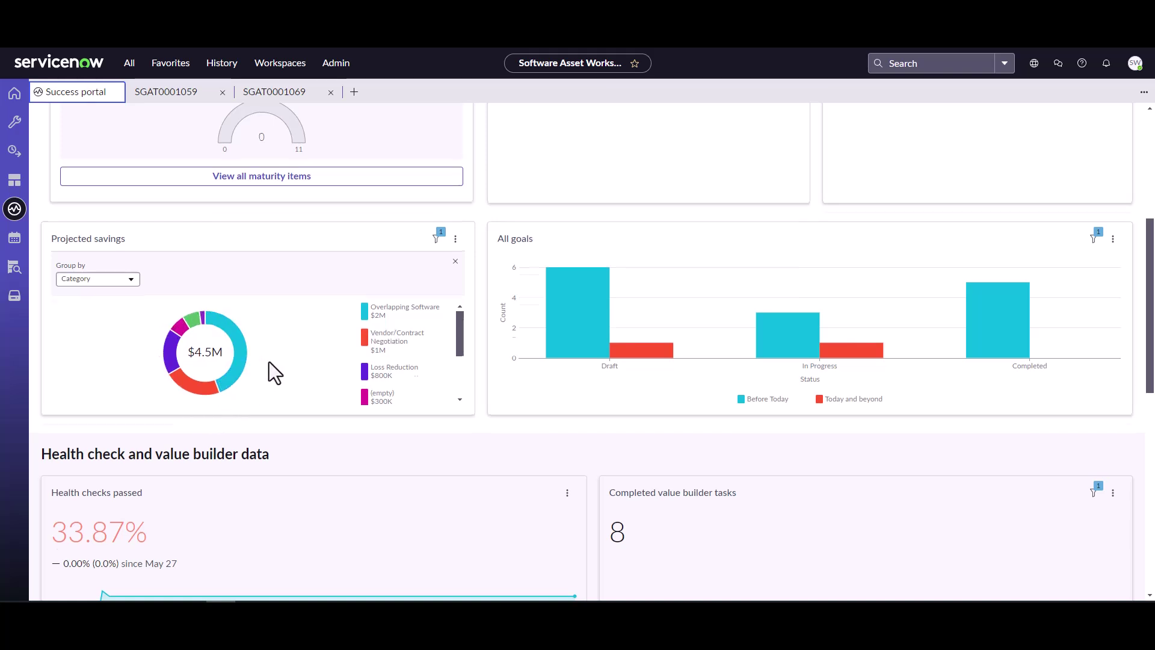
scroll(269, 362, up, 3)
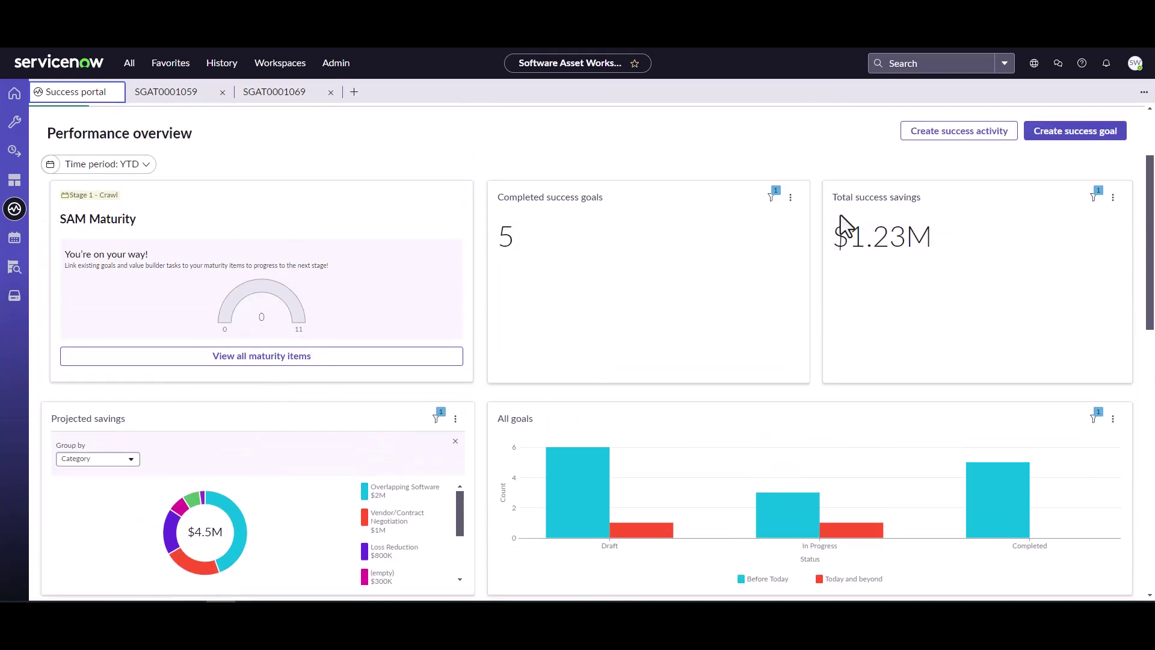
click(893, 252)
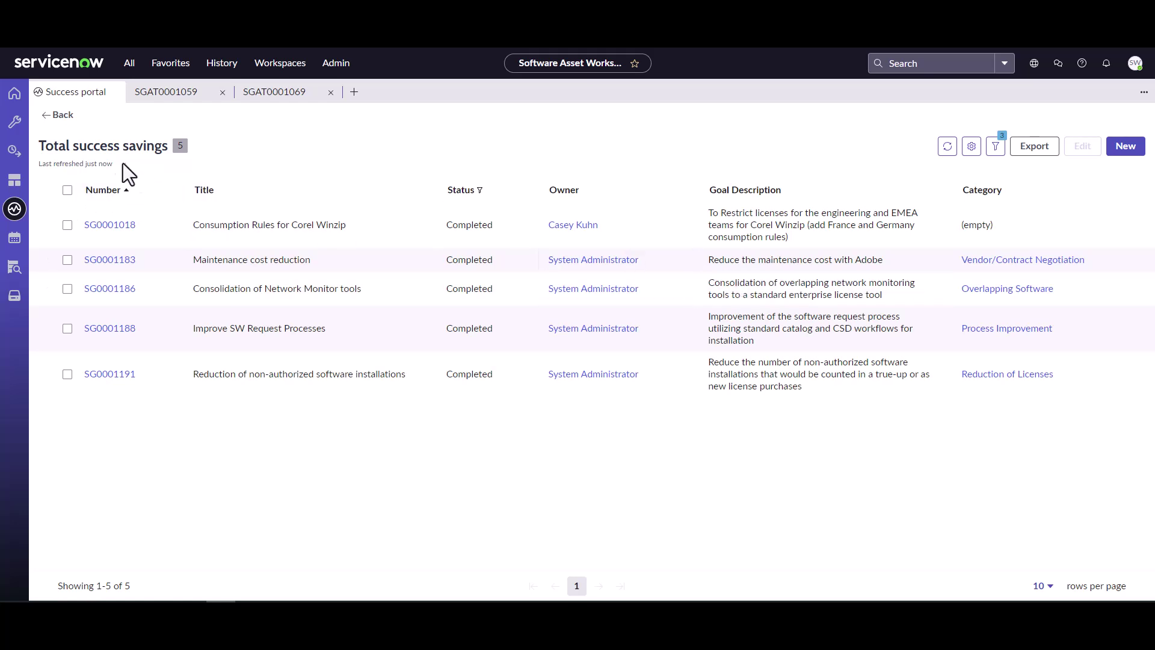
click(78, 107)
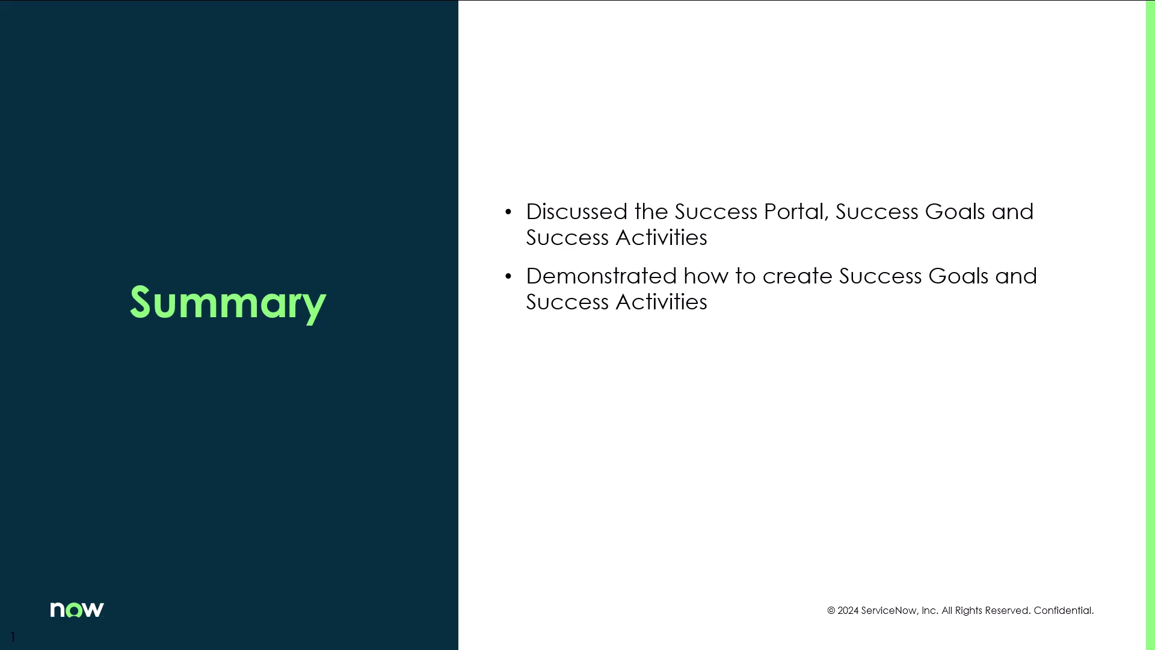
key(Right)
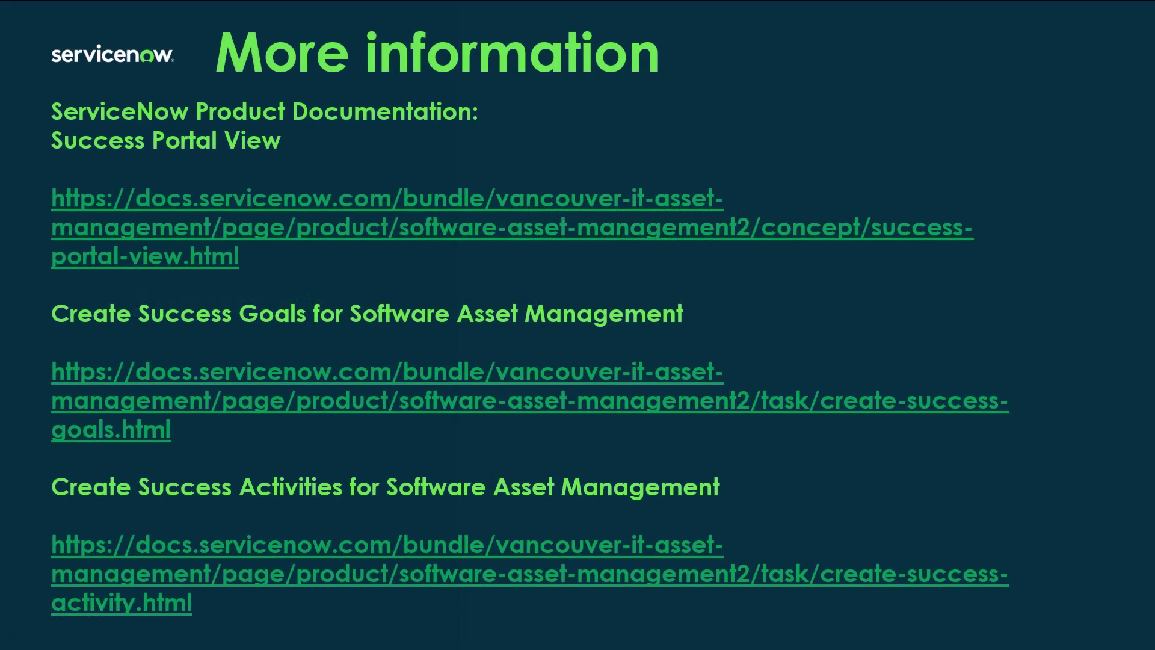